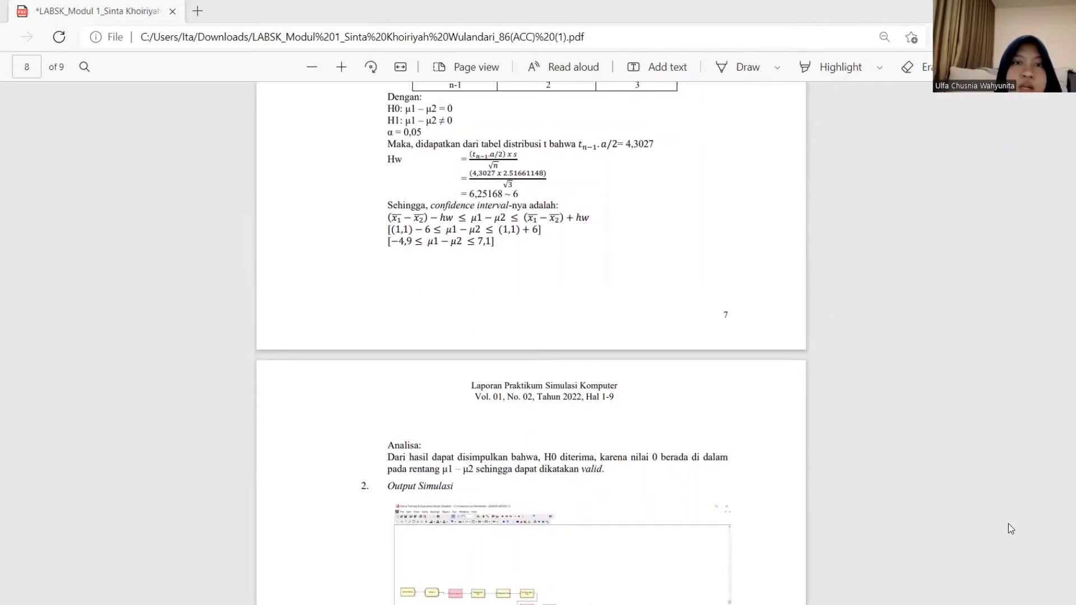
- Read the report's simulation output, output analysis and conclusion sections through to the start of the bibliography
scroll(1007, 523, "down", 5)
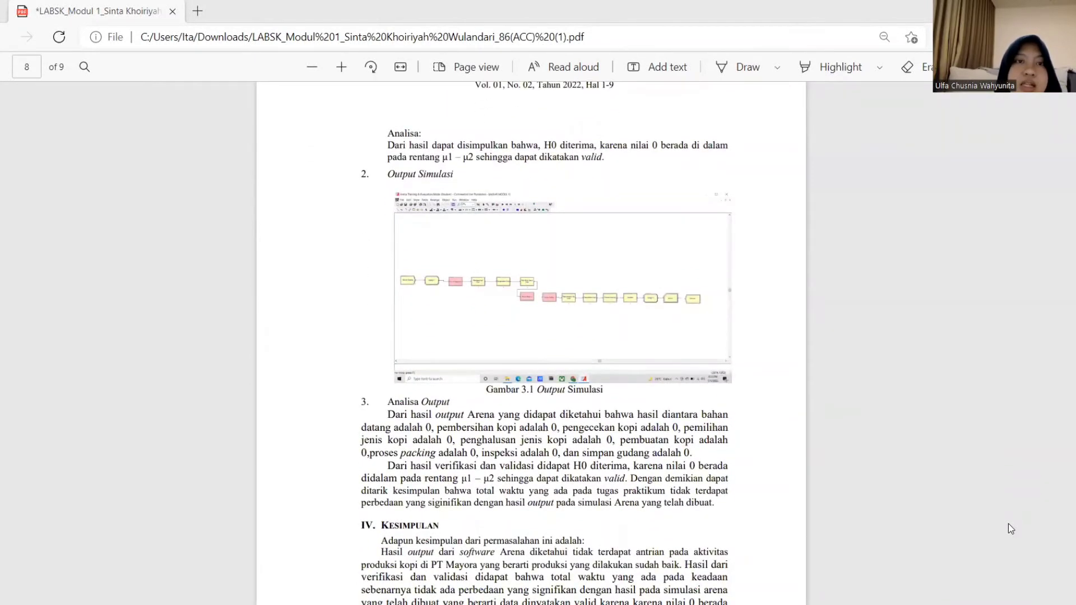
scroll(1008, 525, "down", 1)
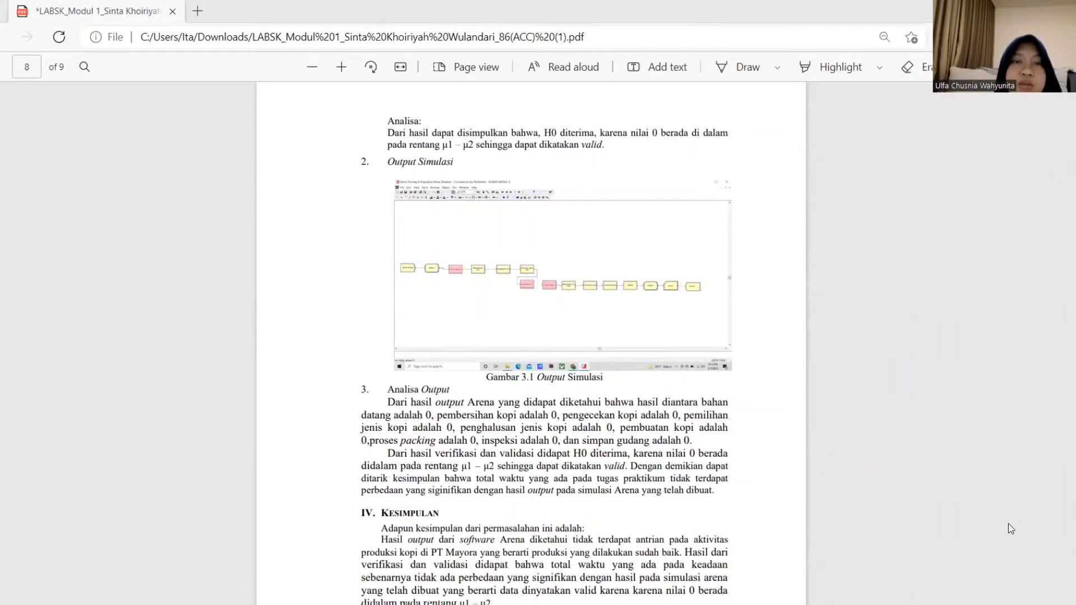
scroll(1007, 523, "down", 4)
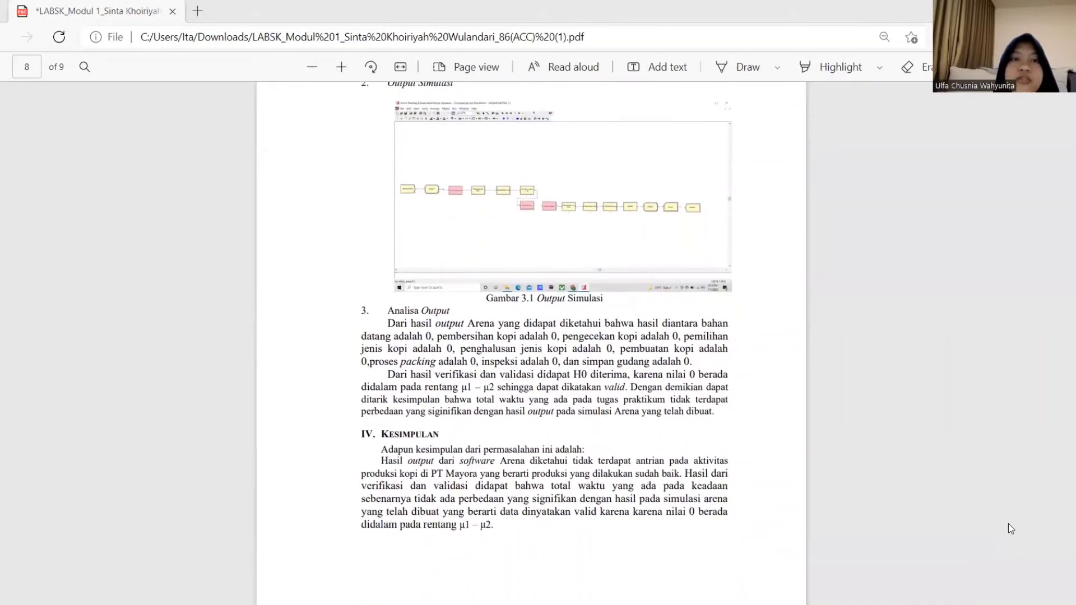
scroll(1007, 523, "down", 1)
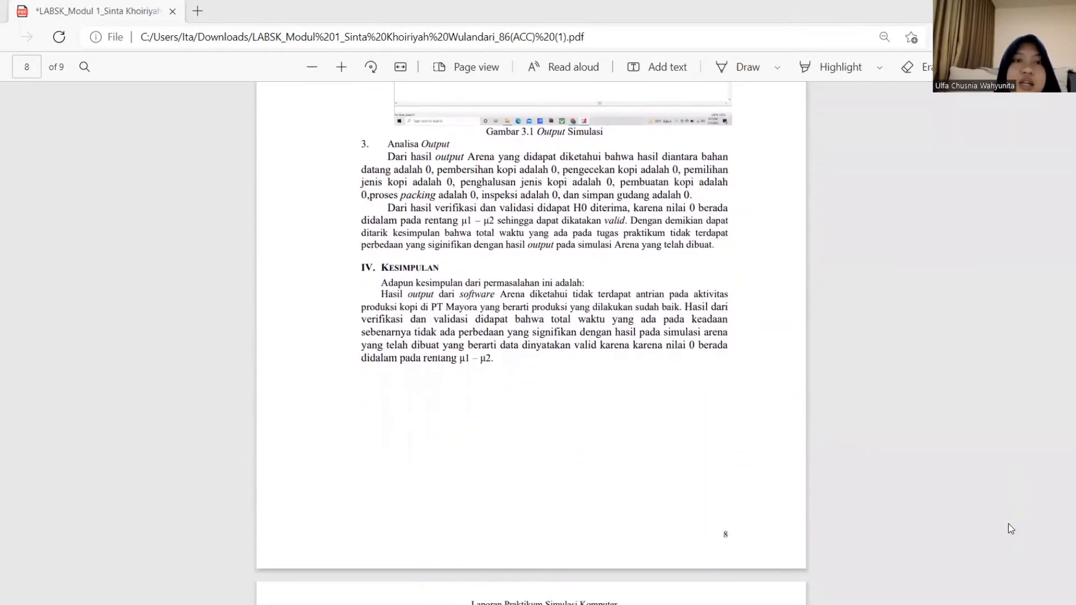
scroll(1007, 523, "down", 1)
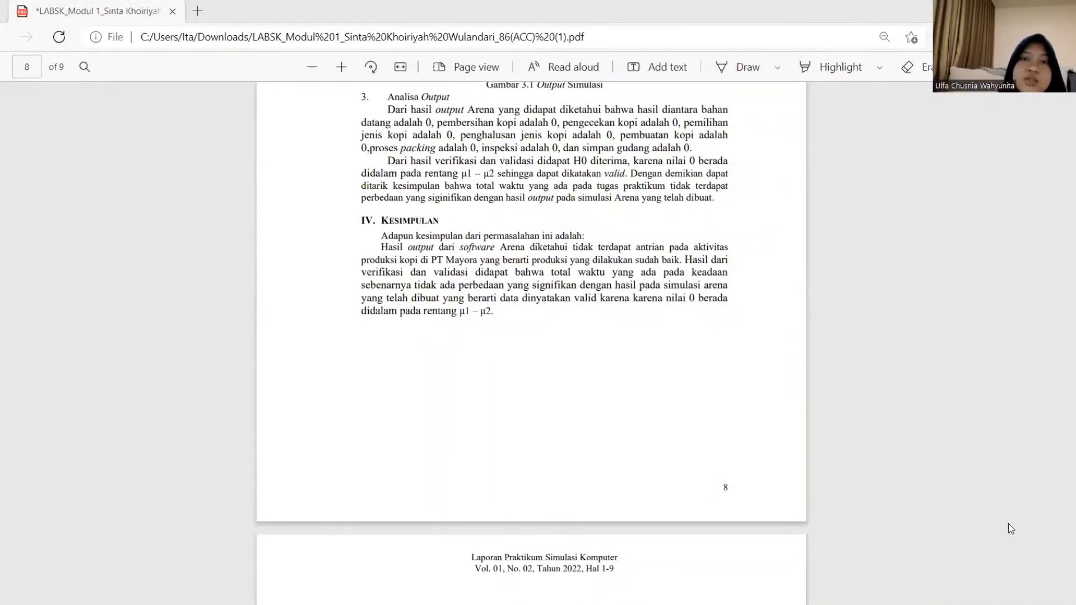
scroll(1007, 523, "down", 3)
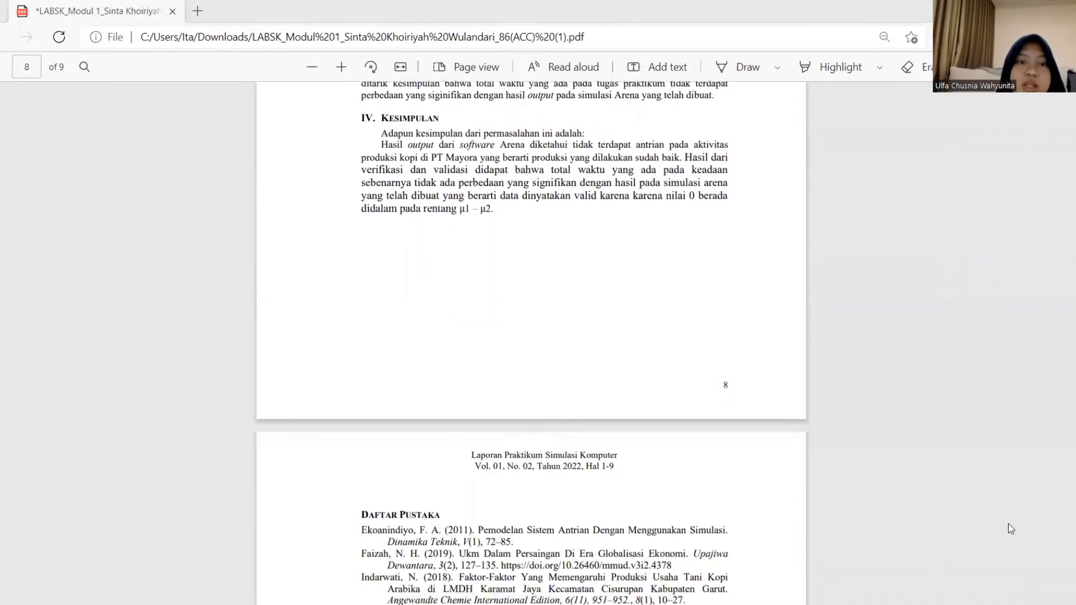
scroll(1007, 524, "up", 1)
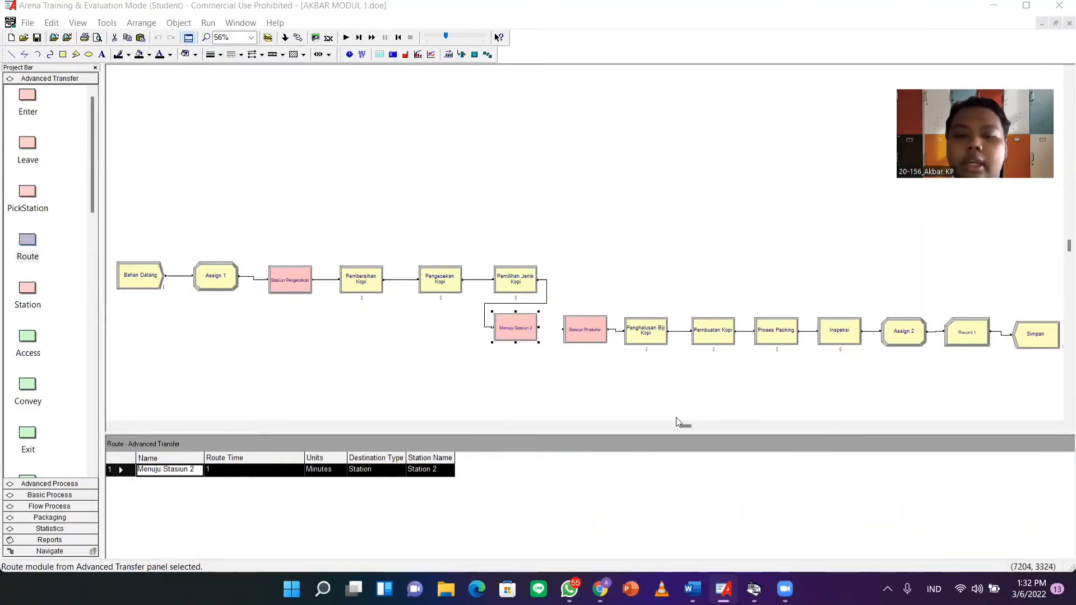
- Inspect the first row of the flowchart module by module, from Bahan Datang to Pemilihan Jenis Kopi
mouse_move(683, 427)
left_mouse_down()
mouse_move(705, 428)
mouse_move(685, 429)
left_mouse_up()
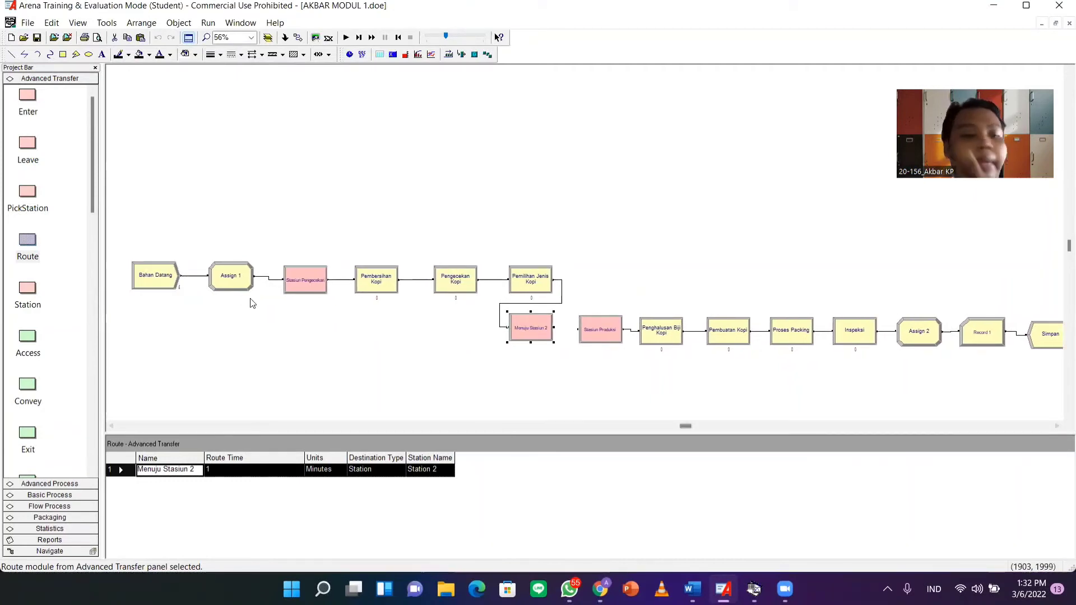
left_click(152, 284)
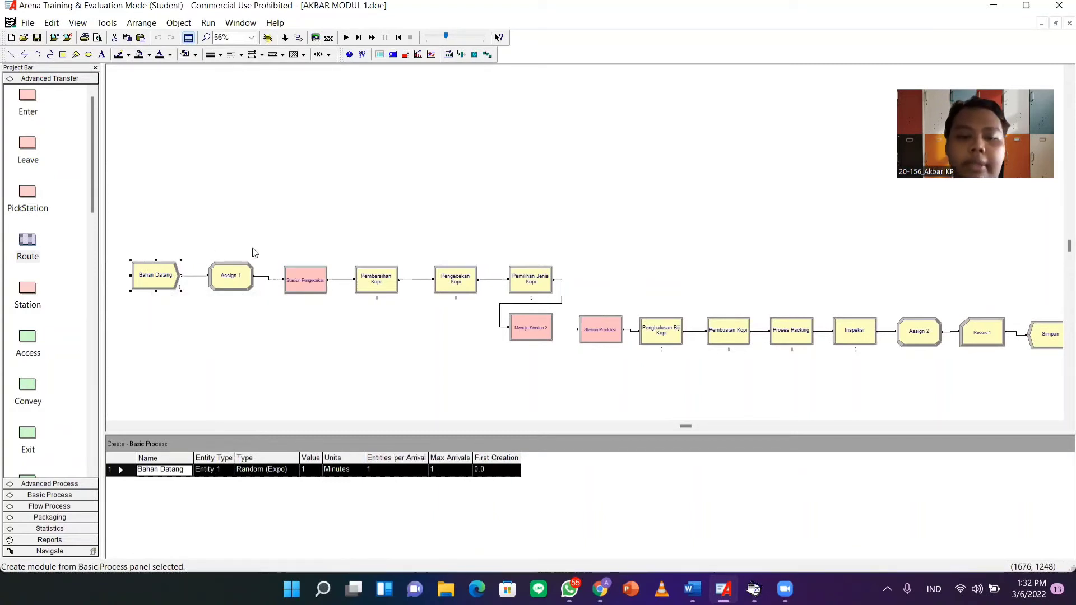
left_click(244, 296)
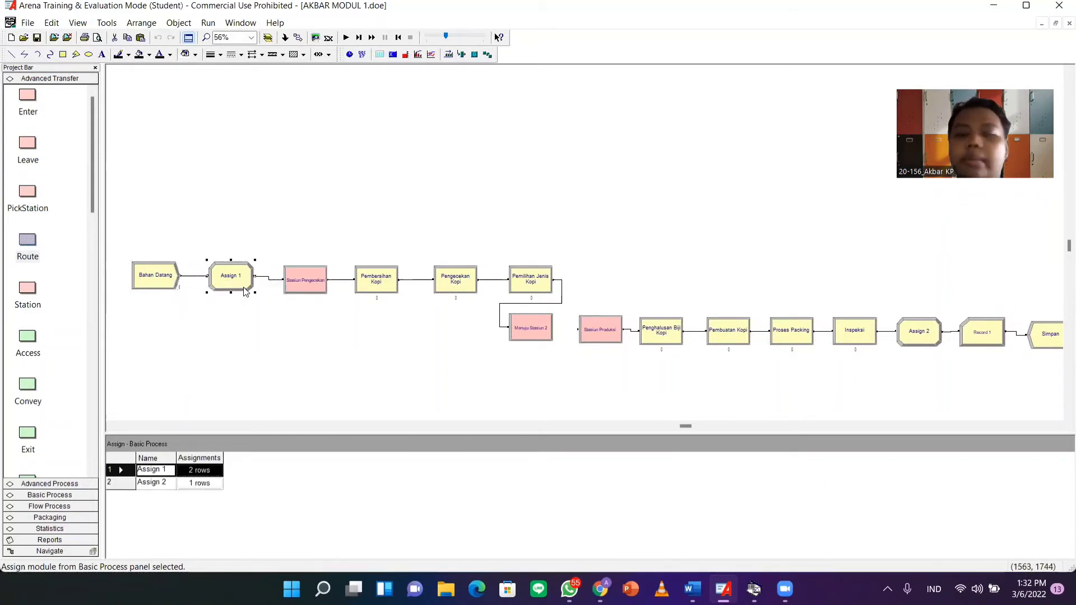
left_click(320, 294)
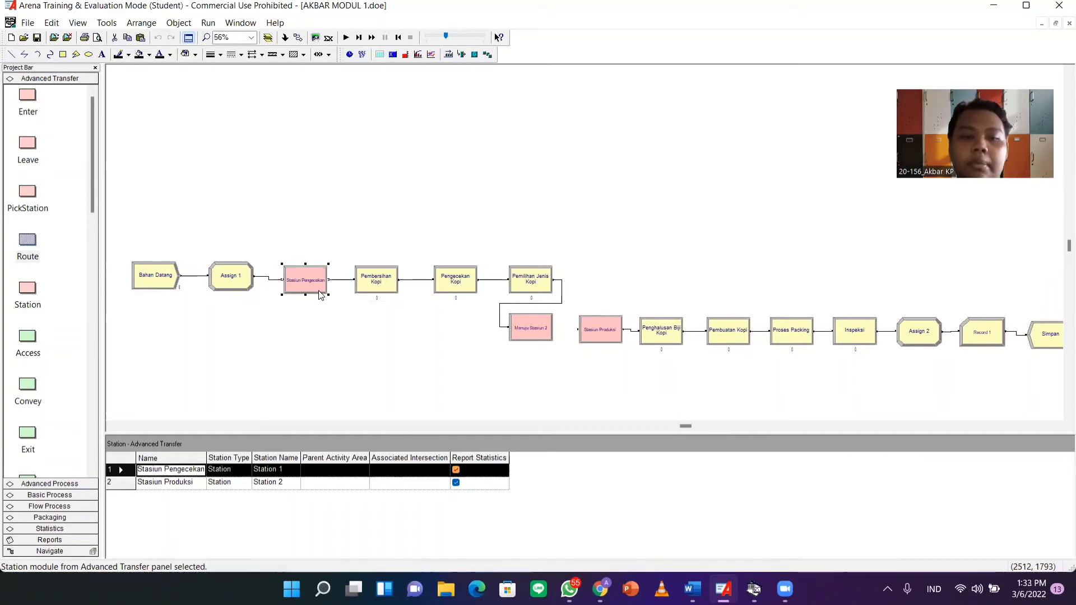
left_click(396, 285)
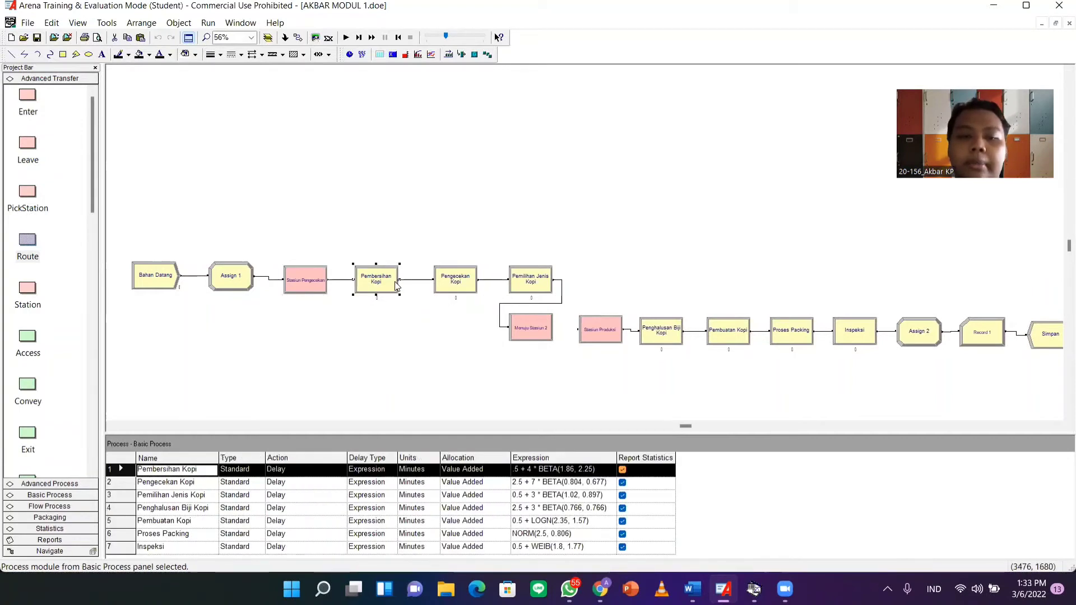
left_click(455, 287)
left_click(528, 290)
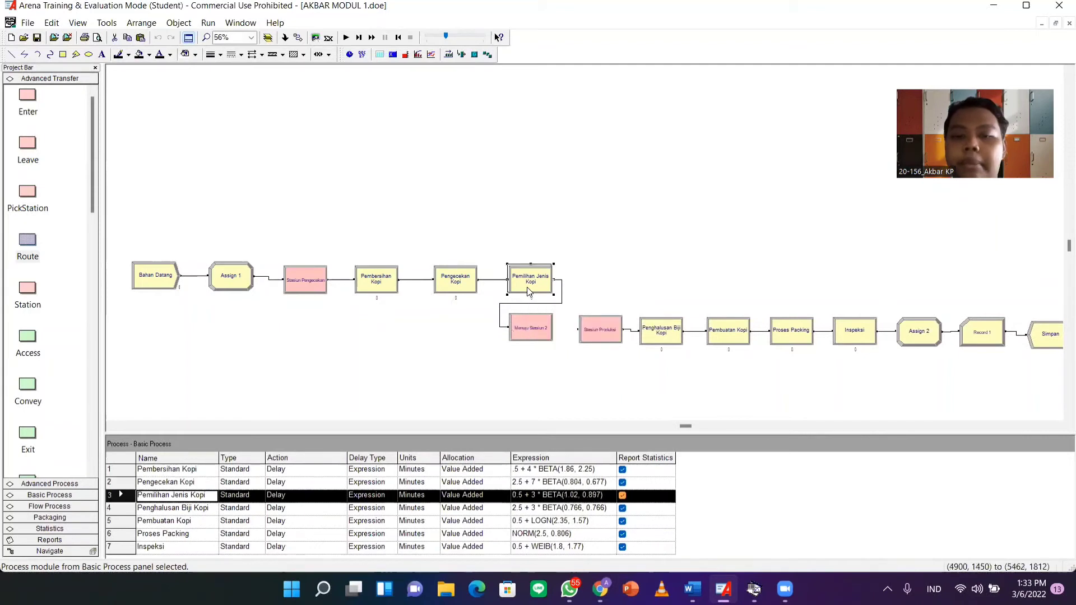
- Inspect the second row's modules from Penghalusan Biji Kopi through Proses Packing, Inspeksi and Assign 2 to Record 1
left_click(655, 337)
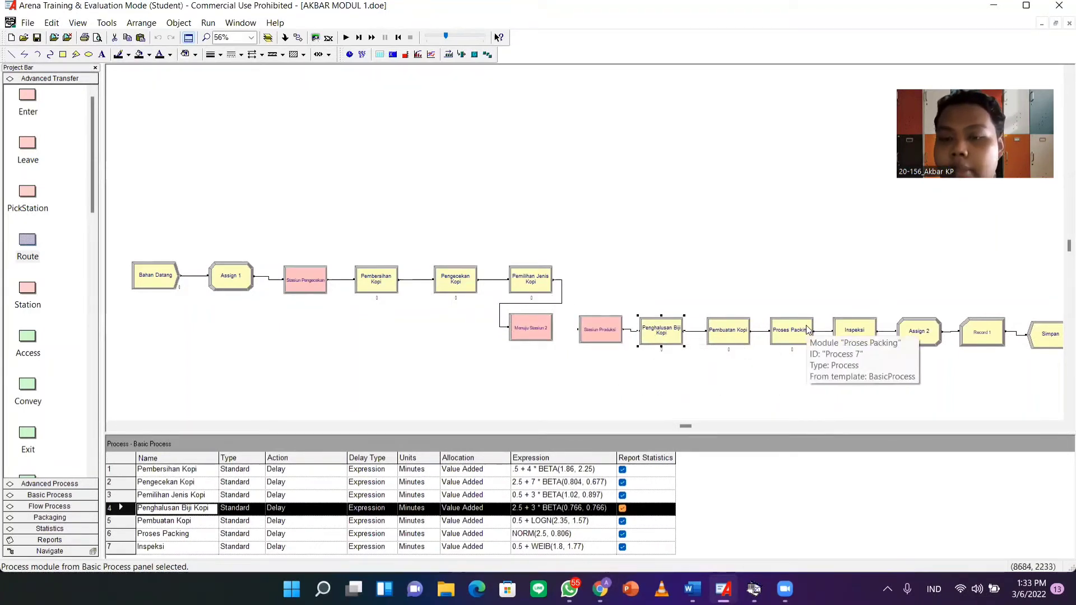
left_click(806, 330)
left_click(865, 334)
left_click(928, 336)
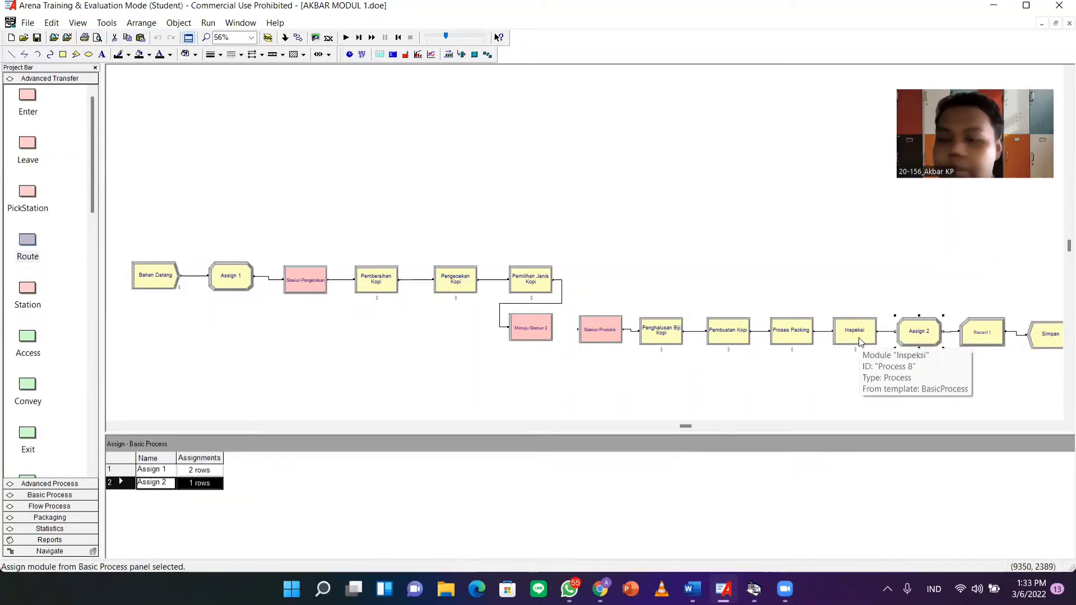
left_click(859, 339)
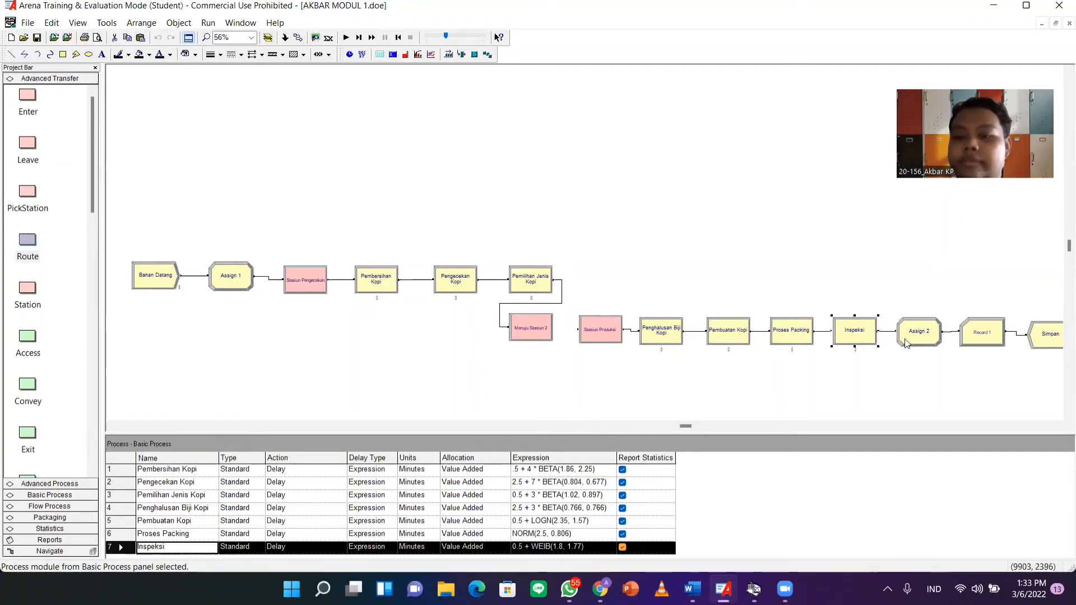
left_click(922, 343)
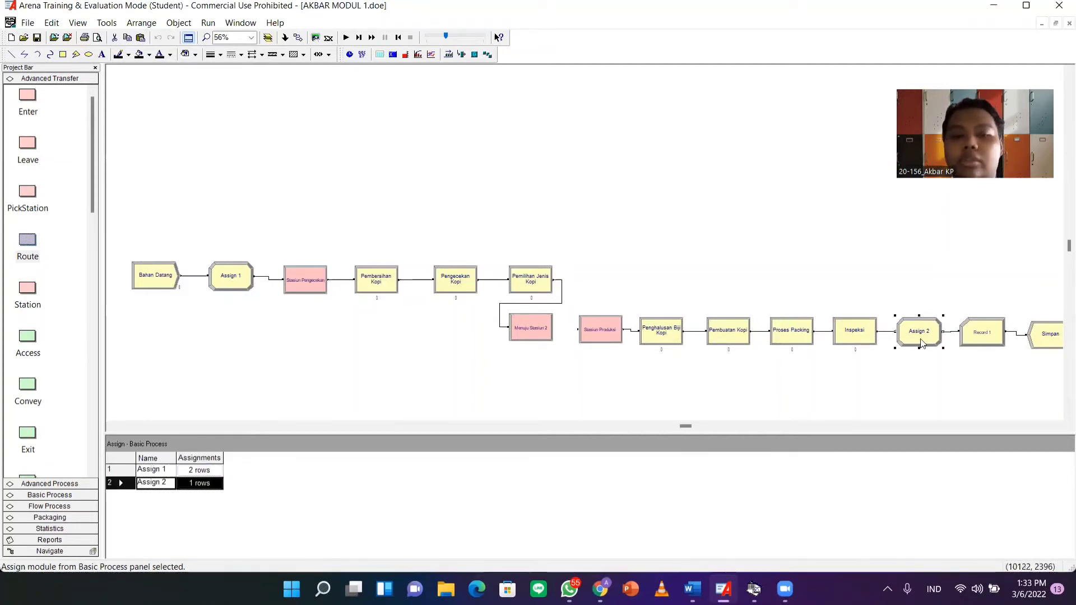
left_click(975, 341)
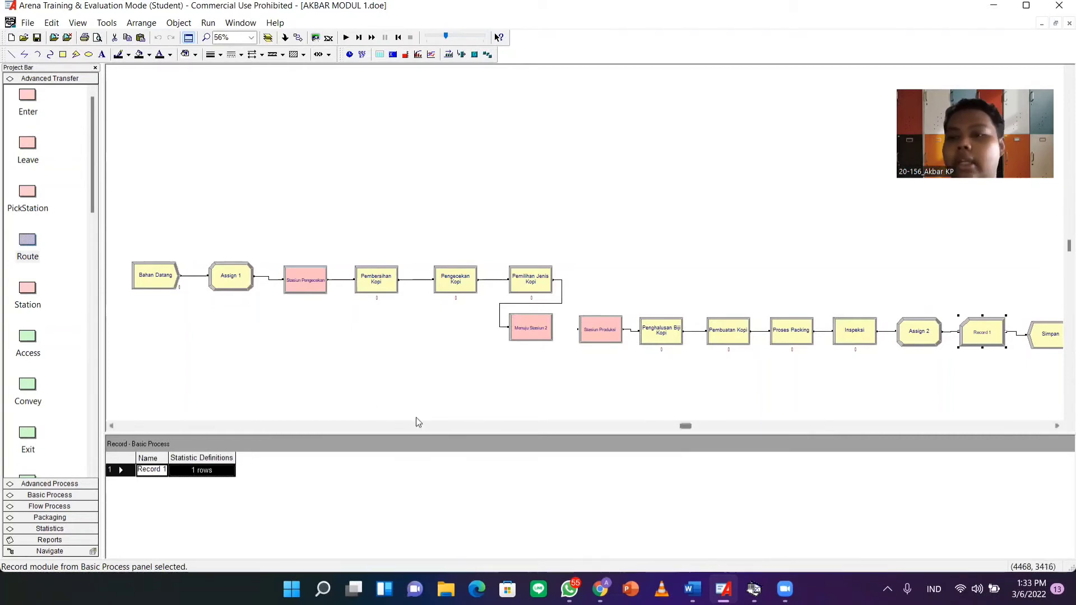
- Review the arrival settings of the Bahan Datang Create module, including its maximum arrivals, and leave without changes
left_click(163, 278)
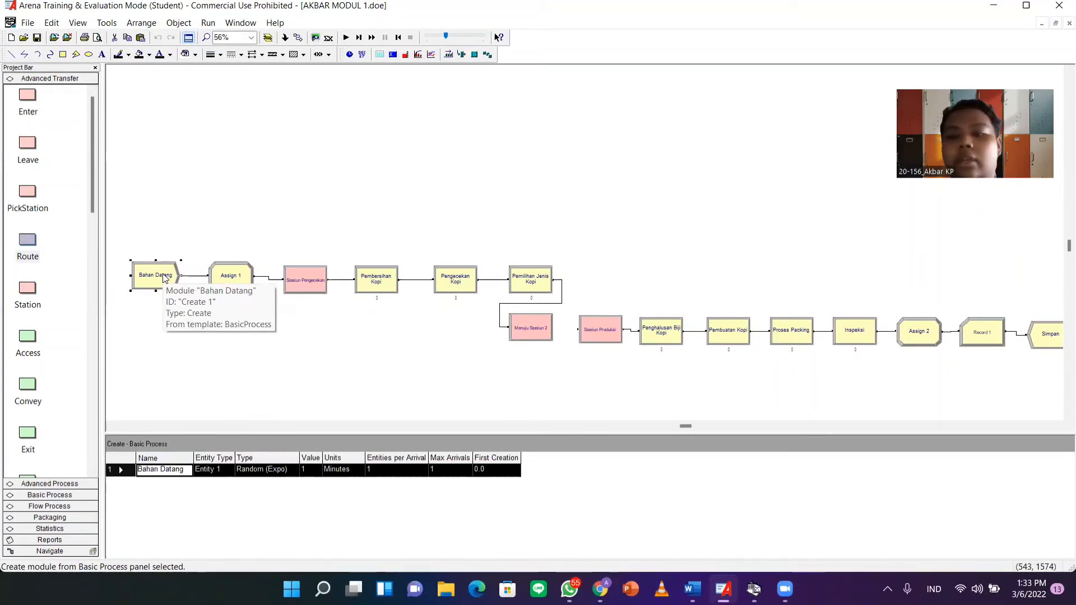
double_click(163, 278)
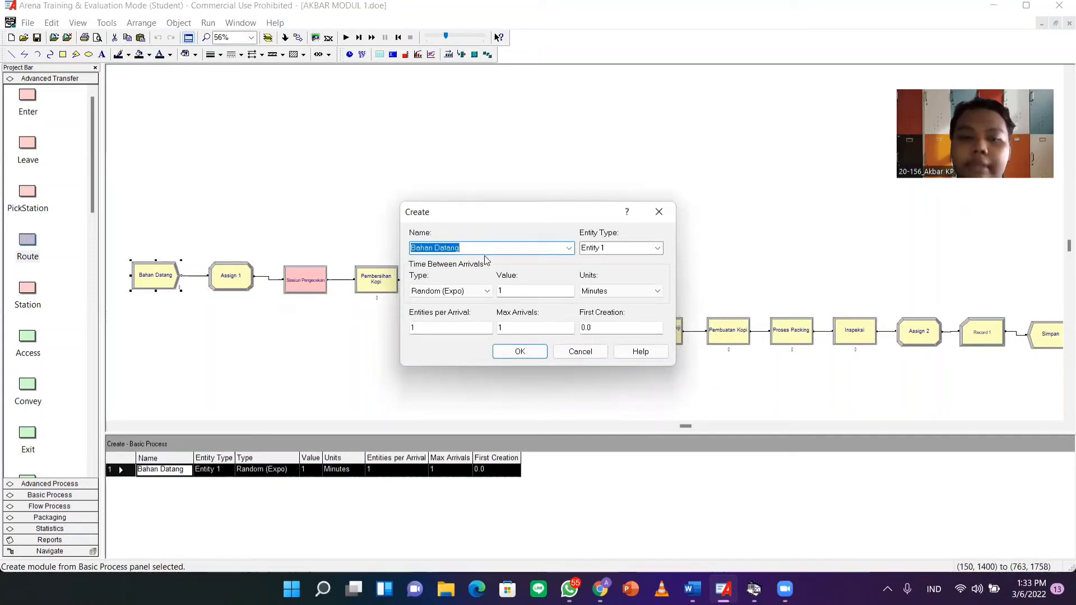
left_click(528, 332)
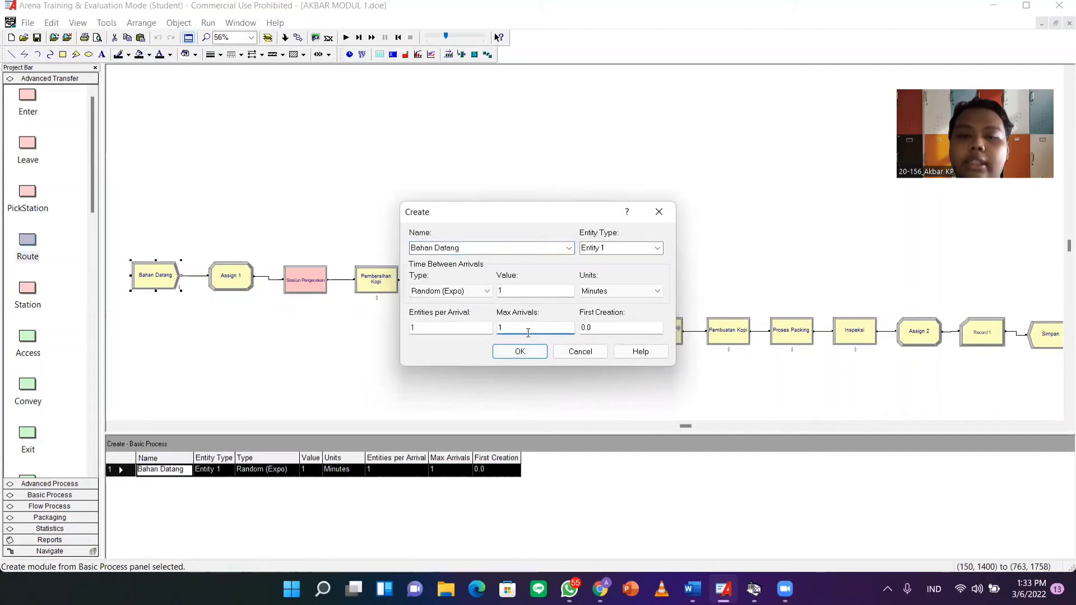
left_click(659, 210)
- Review the assignments of the Assign 1 module and the types available for a new assignment, without adding one
double_click(227, 283)
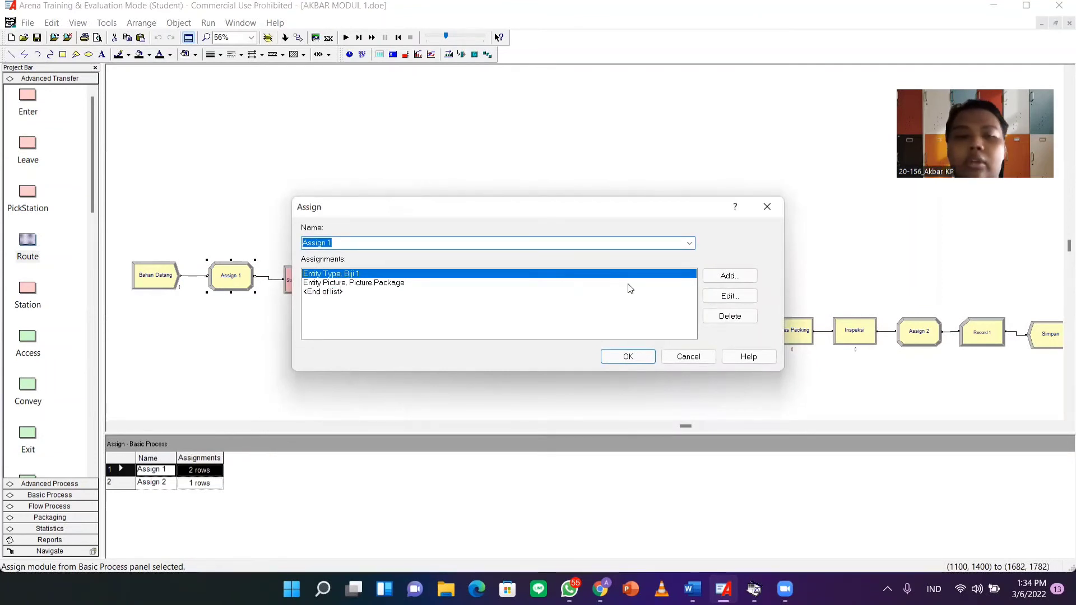
left_click(728, 275)
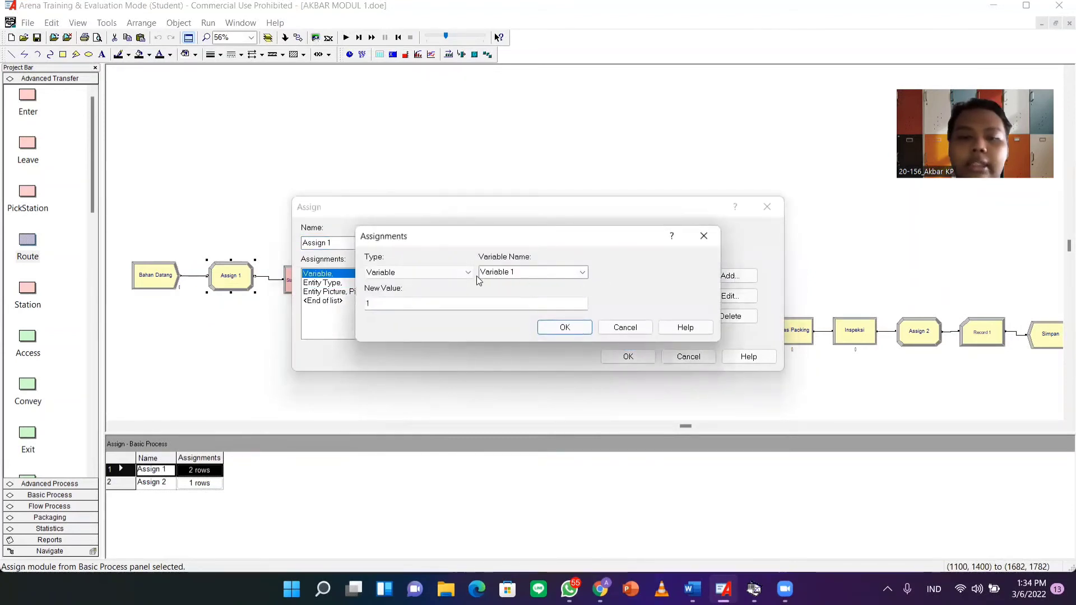
left_click(436, 273)
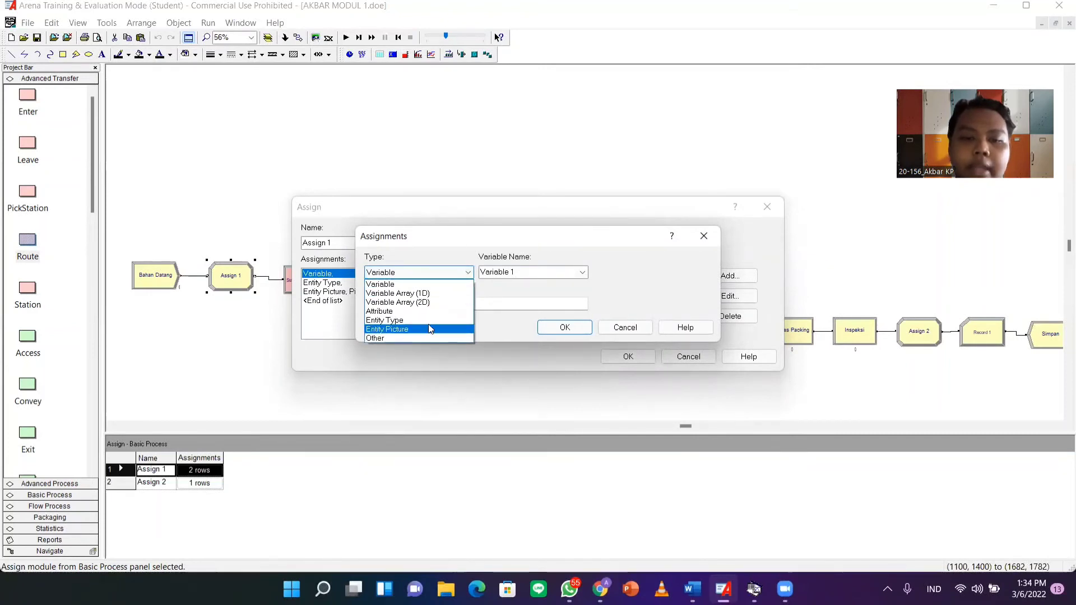
left_click(708, 239)
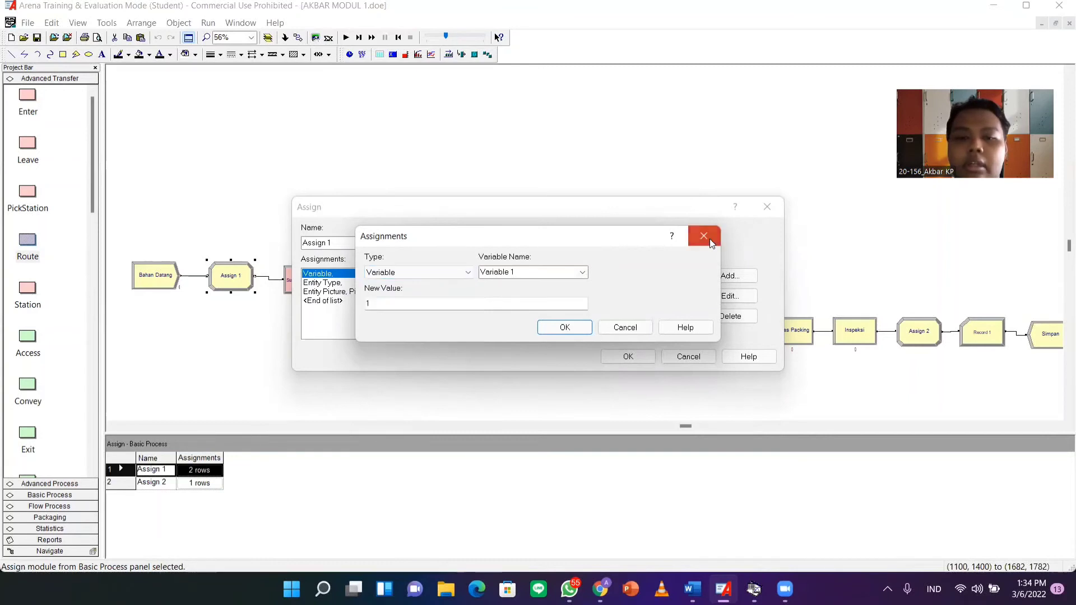
left_click(710, 238)
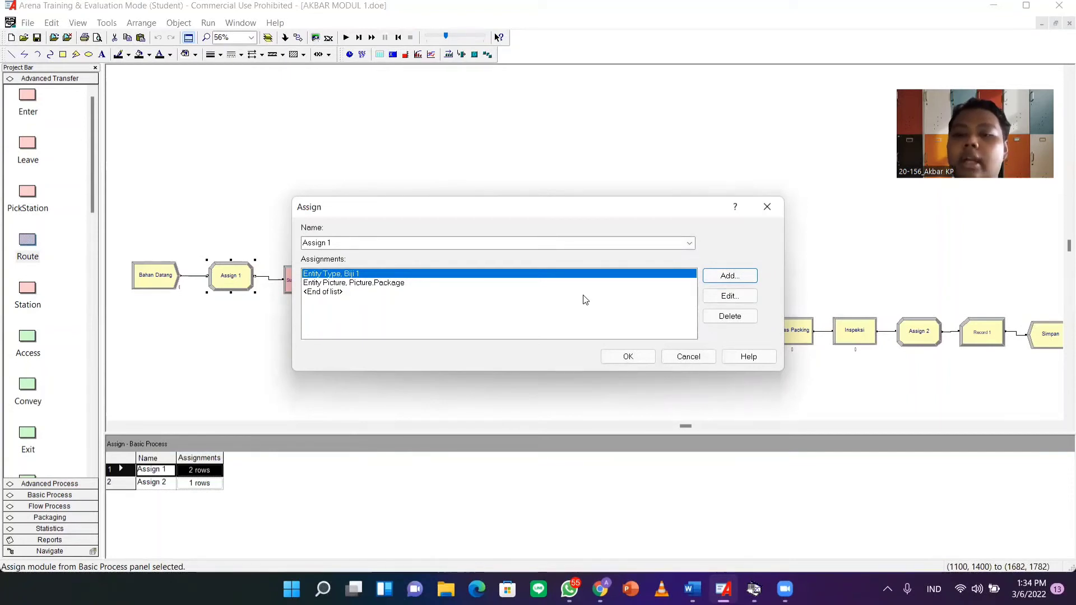
left_click(767, 209)
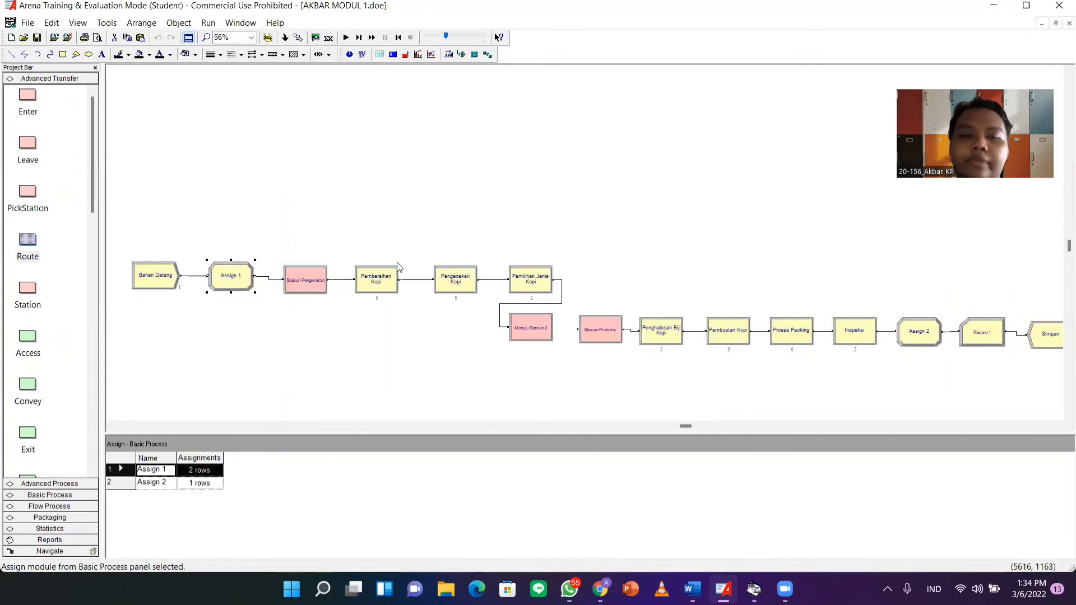
- Check the settings of the Stasiun Pengecekan station and the Pembersihan Kopi process, including its delay expression
double_click(303, 295)
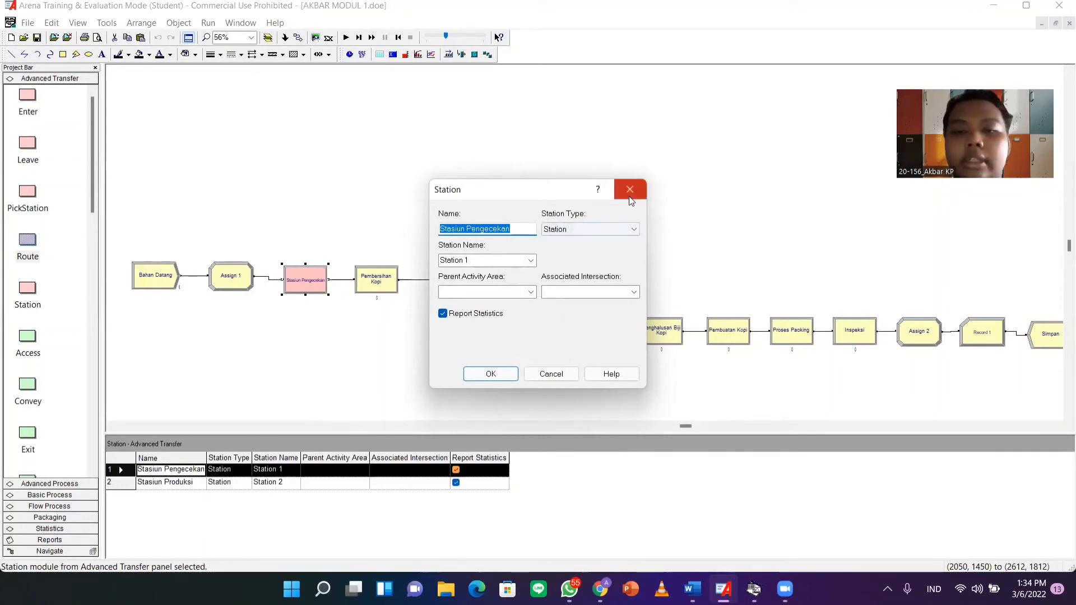
left_click(493, 372)
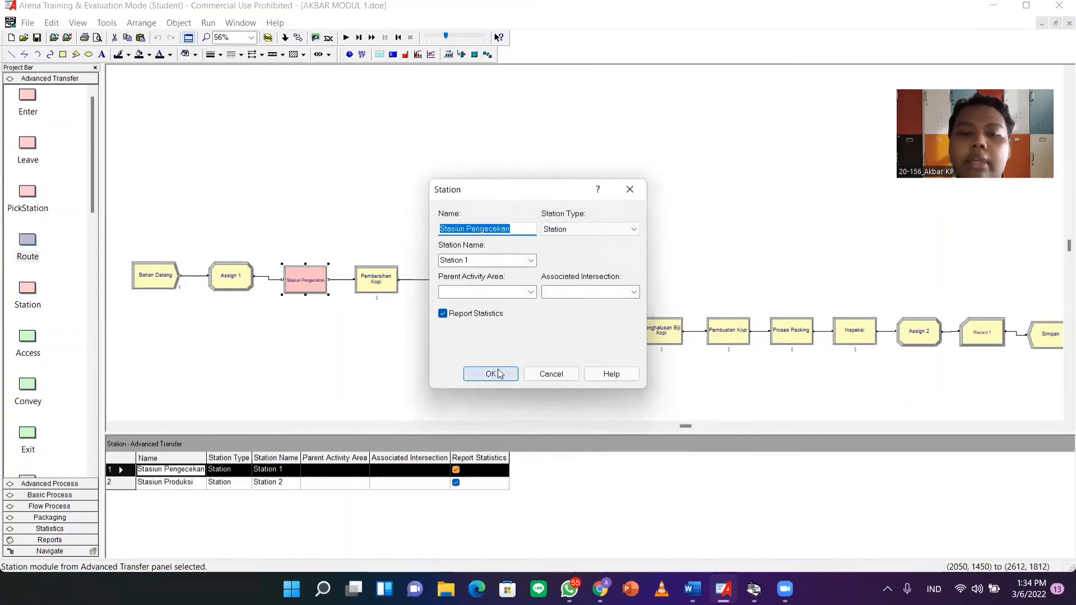
left_click(391, 282)
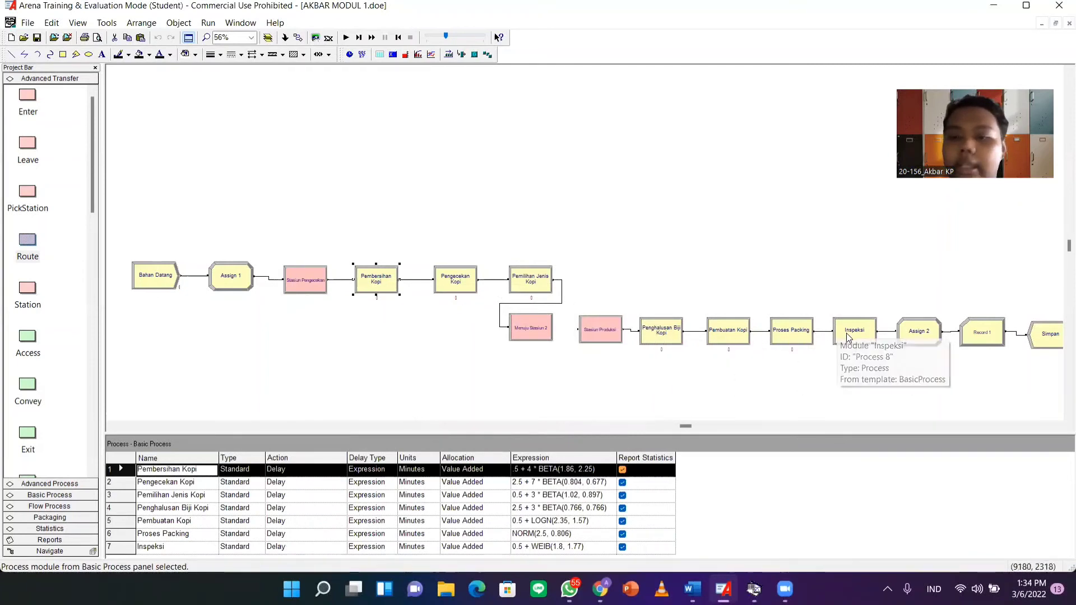
double_click(377, 285)
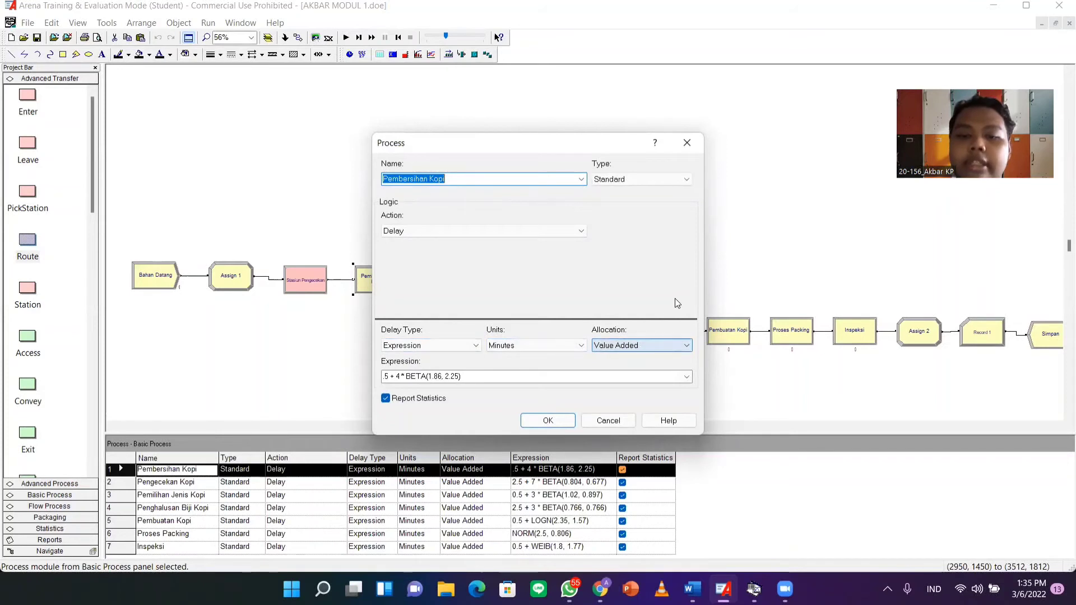
left_click(693, 143)
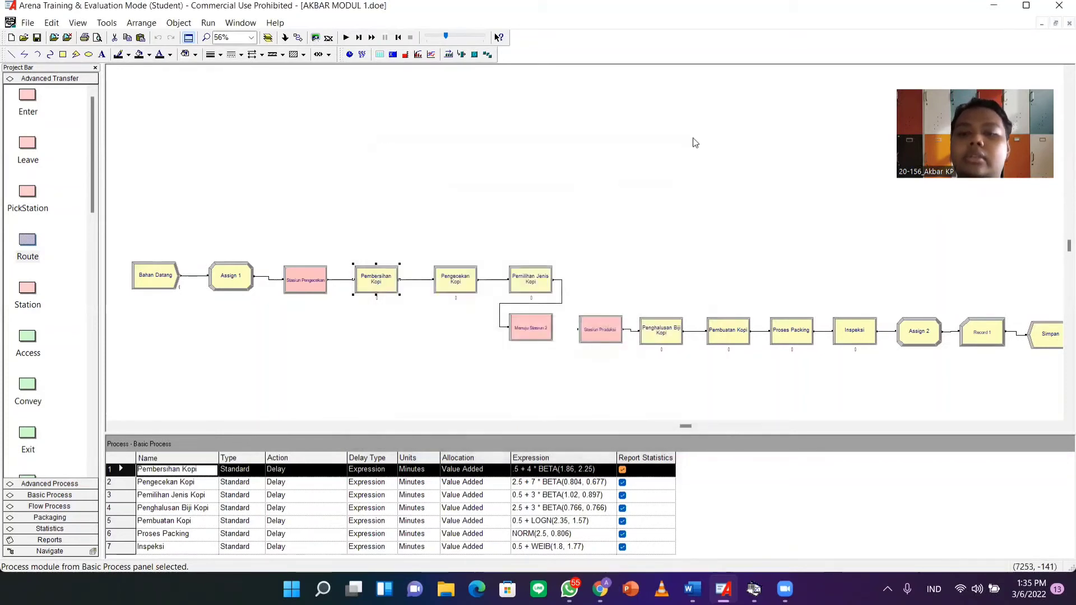
- Check the route time and destination station of the Menuju Stasiun 2 Route module, leaving them as they are
left_click(513, 335)
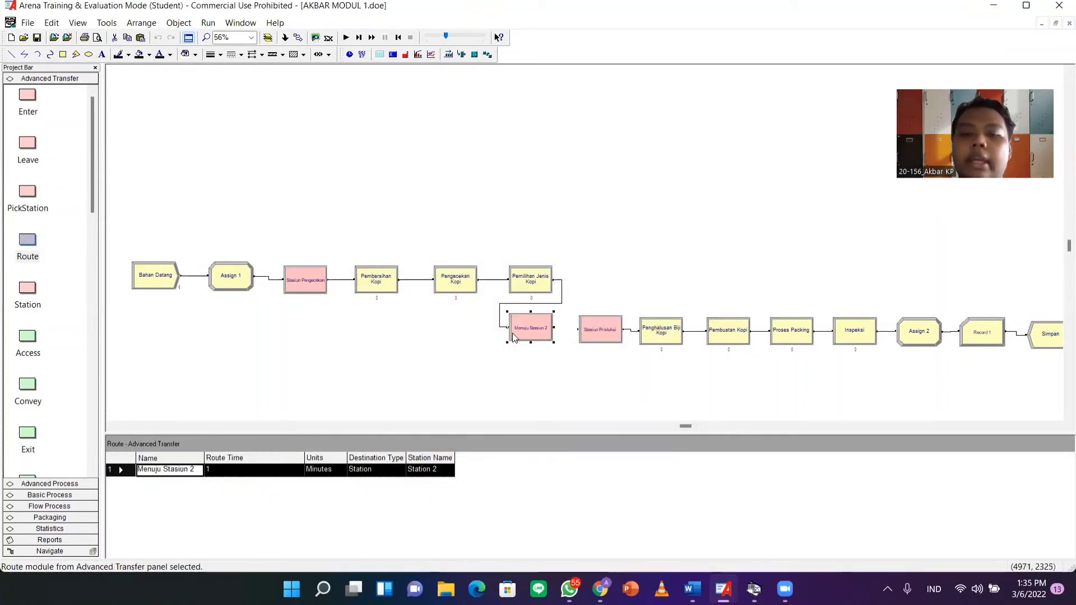
double_click(551, 327)
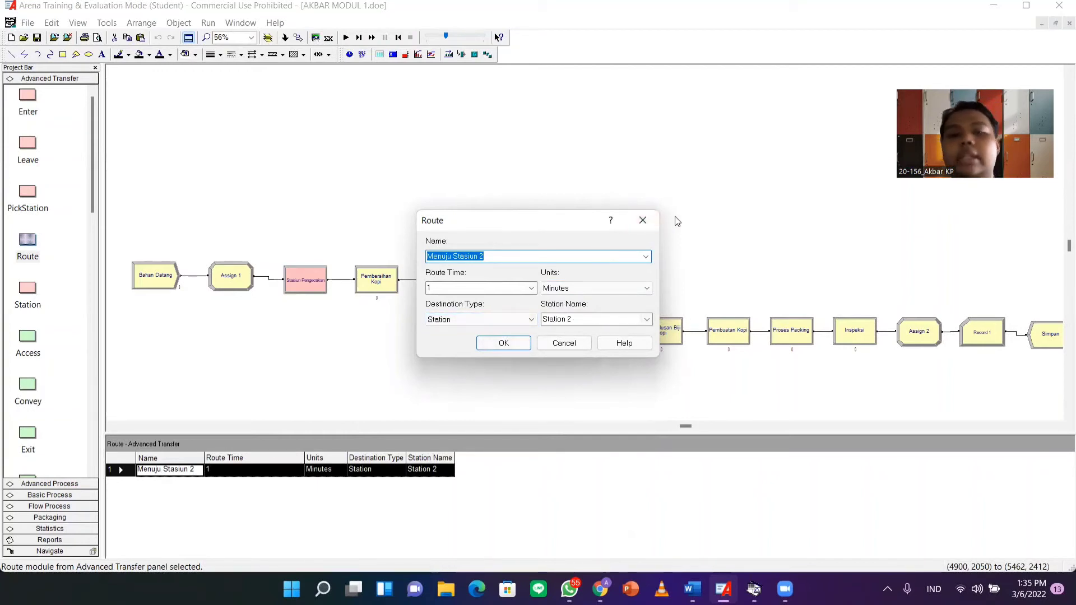
left_click(643, 219)
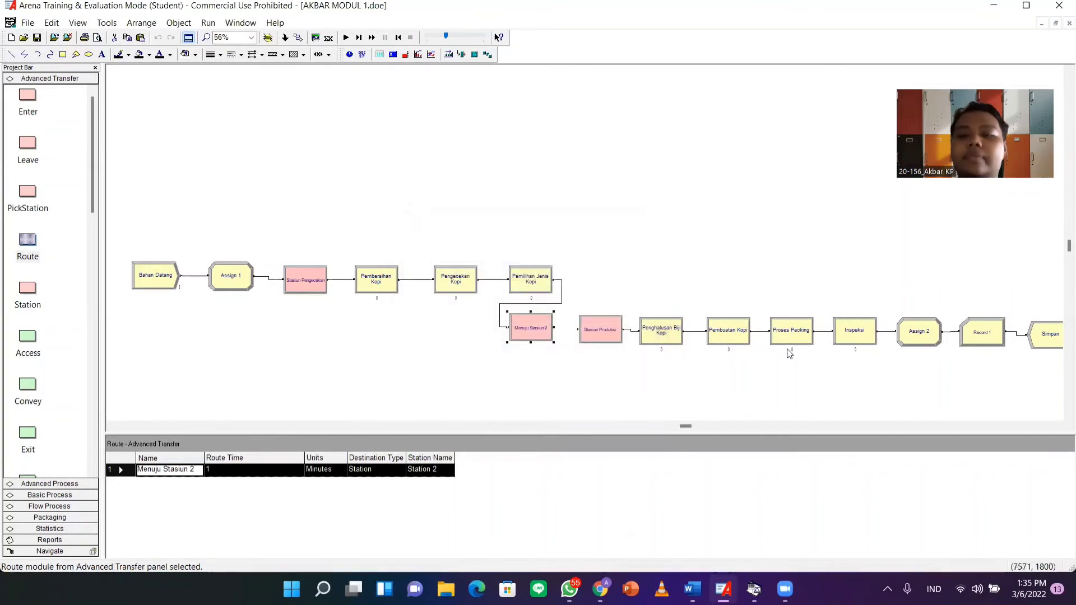
- Review the assignments of Assign 2 and the statistic definitions of Record 1, including the options for a new definition, without adding one
double_click(910, 342)
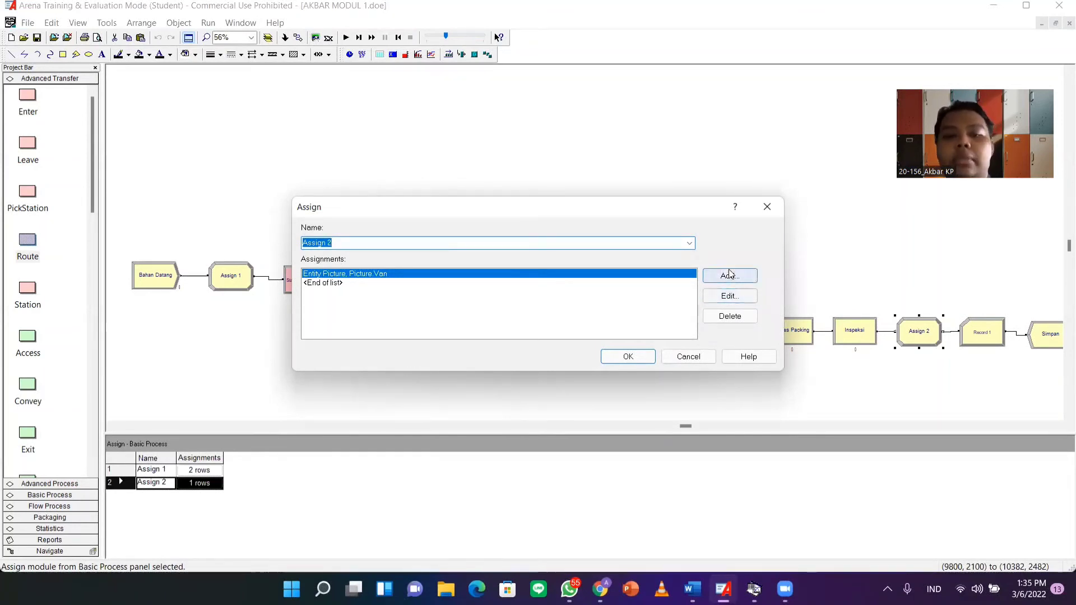
left_click(764, 205)
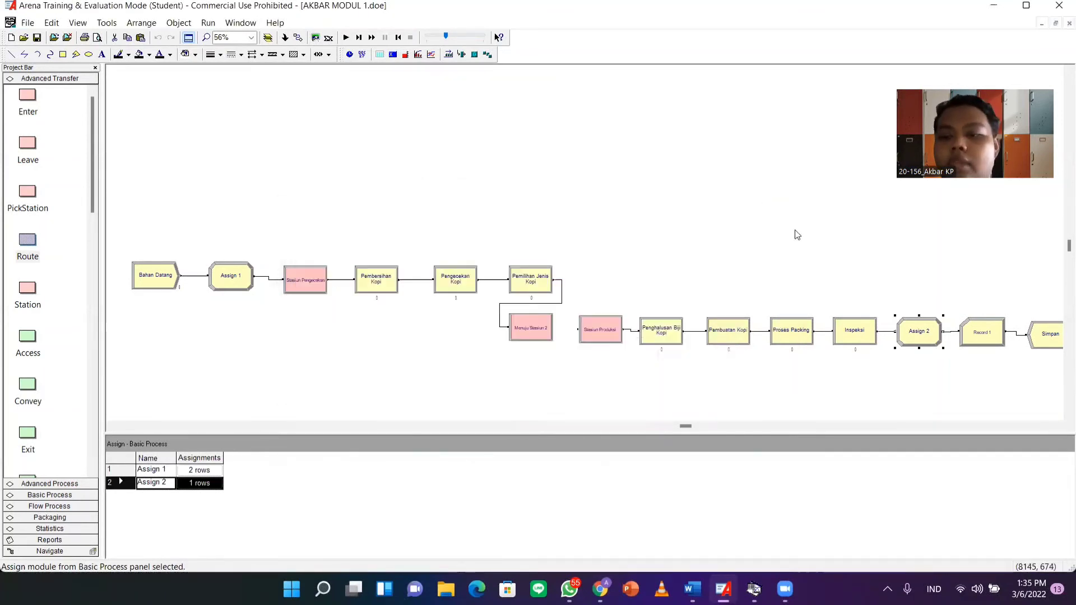
double_click(981, 334)
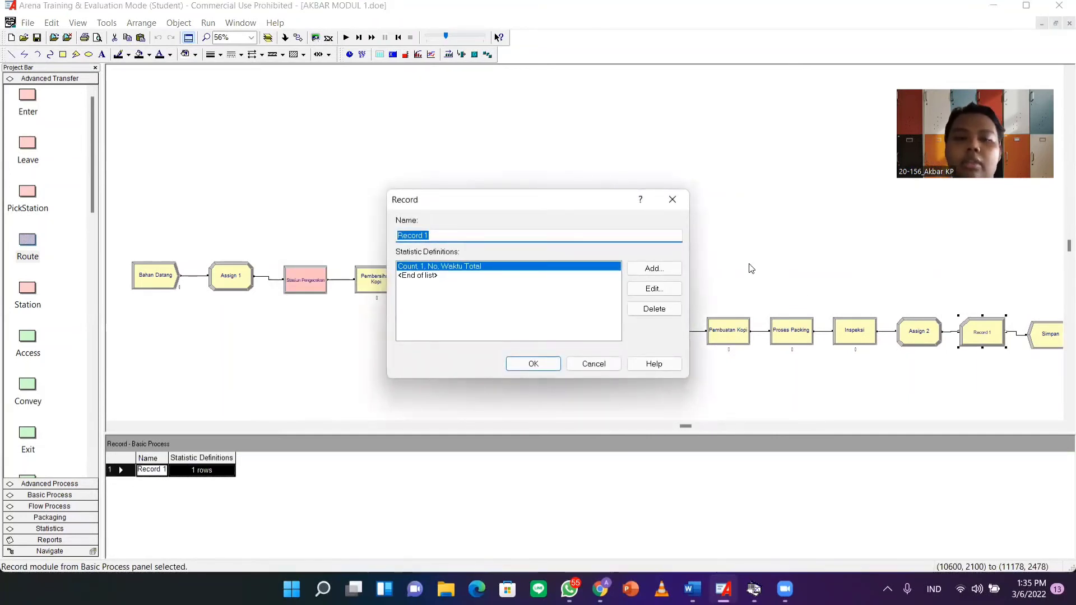
left_click(663, 267)
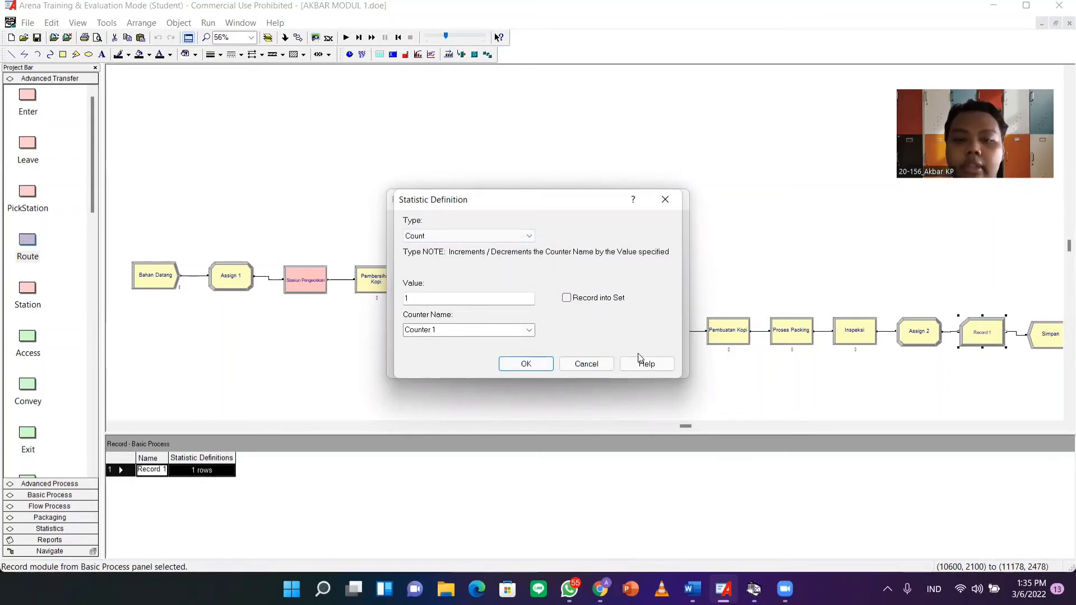
left_click(664, 200)
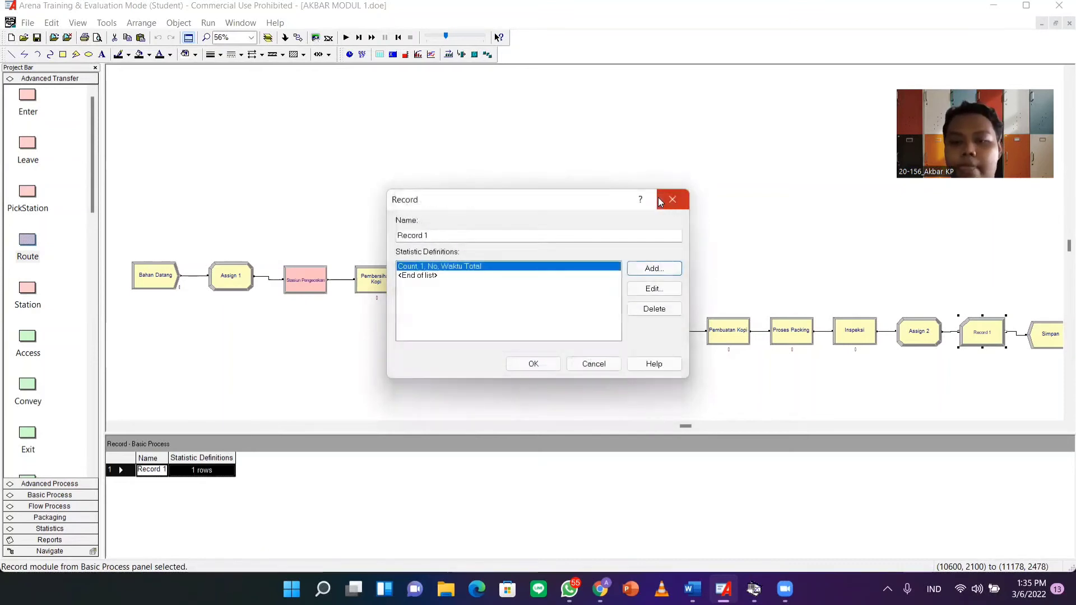
left_click(660, 202)
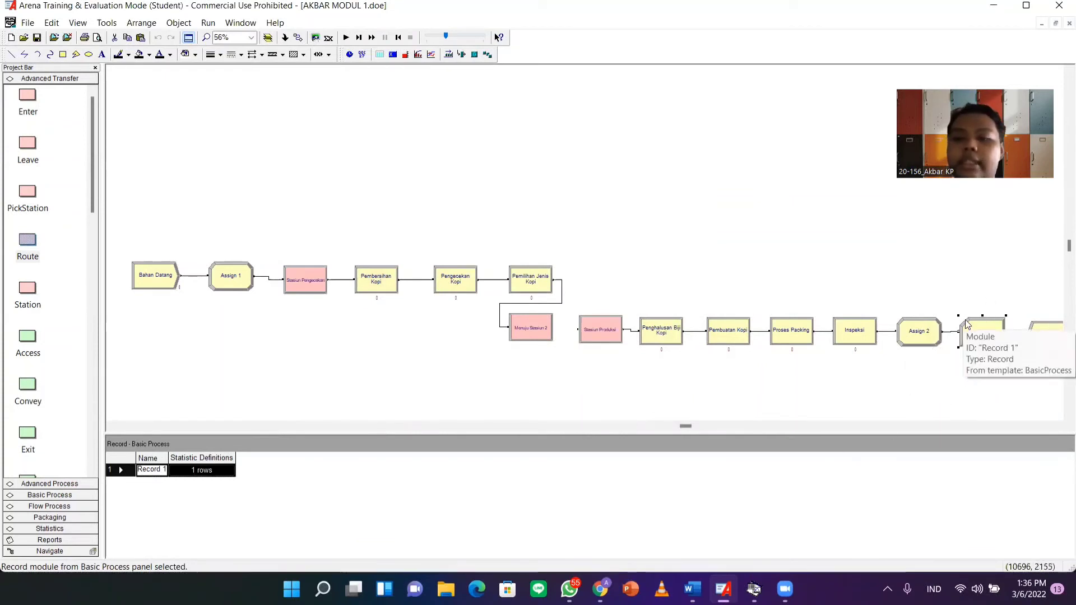
- Check the name and entity statistics setting of the Simpan Dispose module, leaving them as they are
left_click(1035, 333)
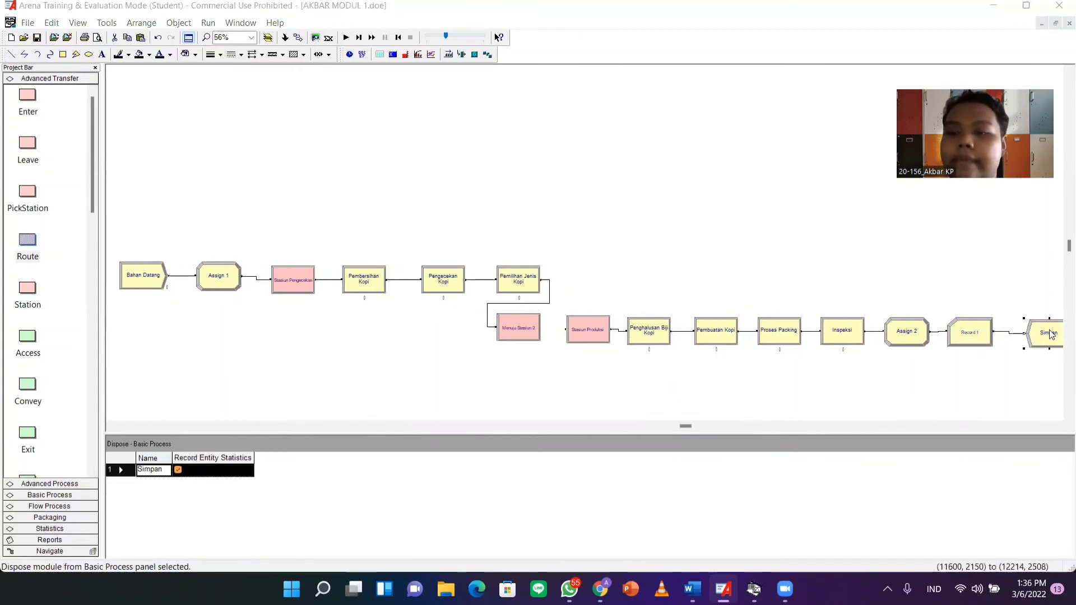
double_click(1049, 333)
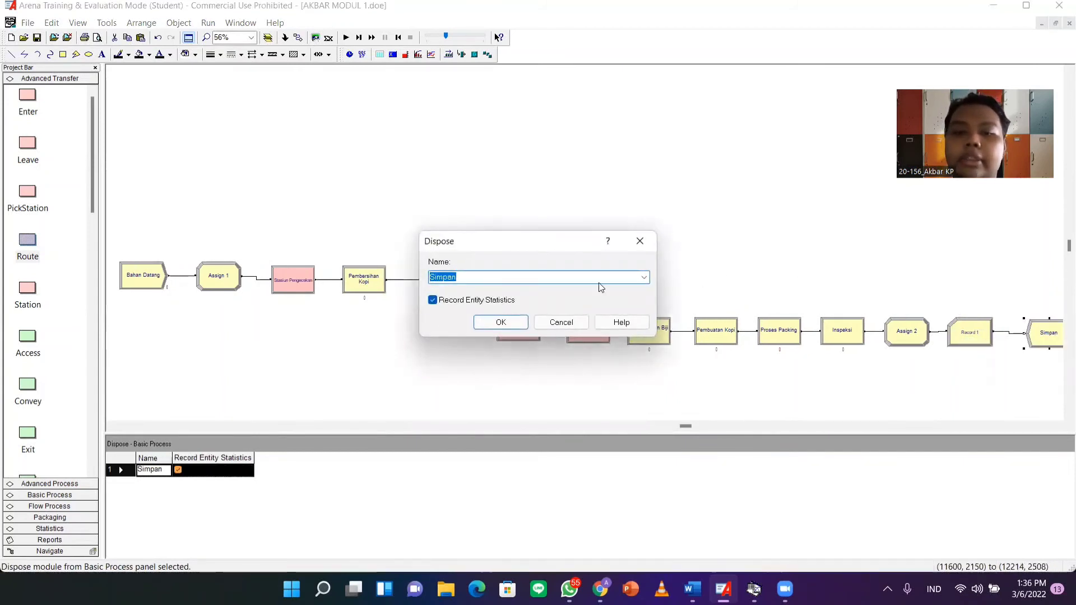
left_click(639, 241)
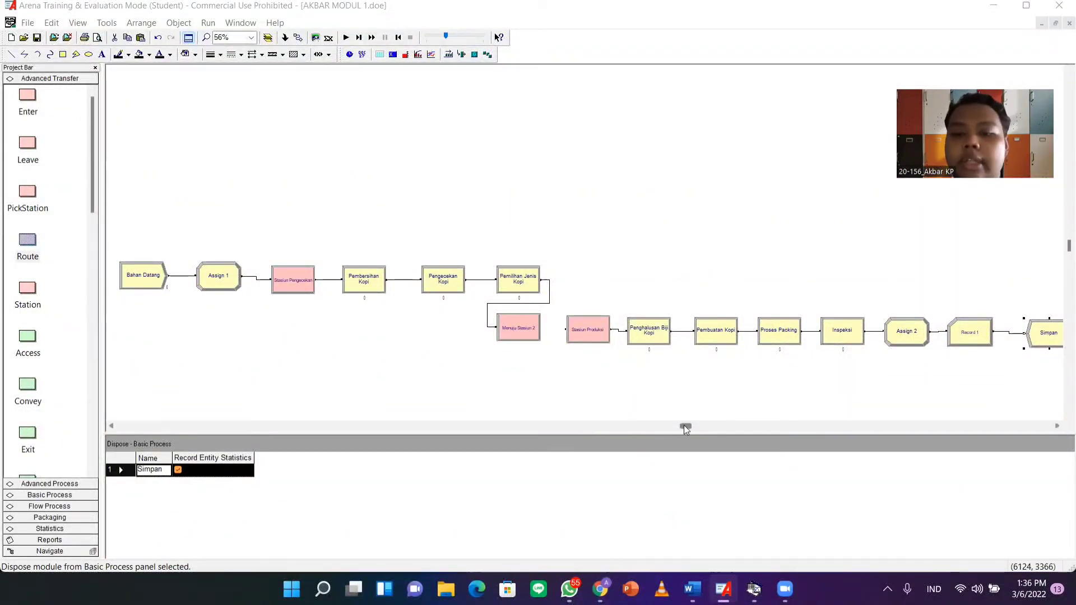
- Review the delay type, units and expression of the Pembersihan Kopi process and leave without changes
mouse_move(688, 425)
left_mouse_down()
mouse_move(716, 429)
mouse_move(686, 429)
left_mouse_up()
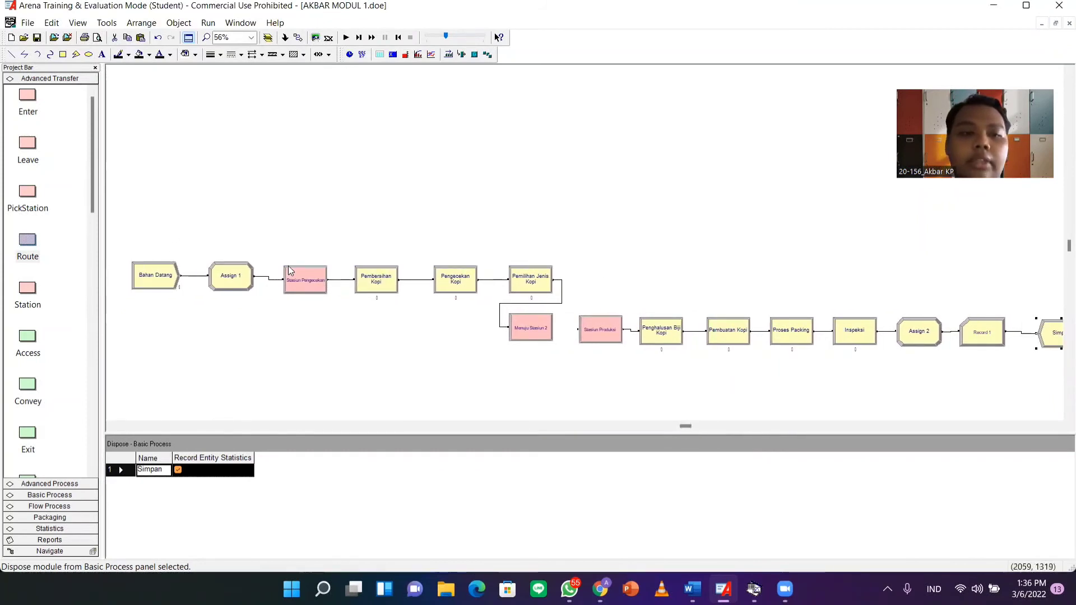
left_click(359, 289)
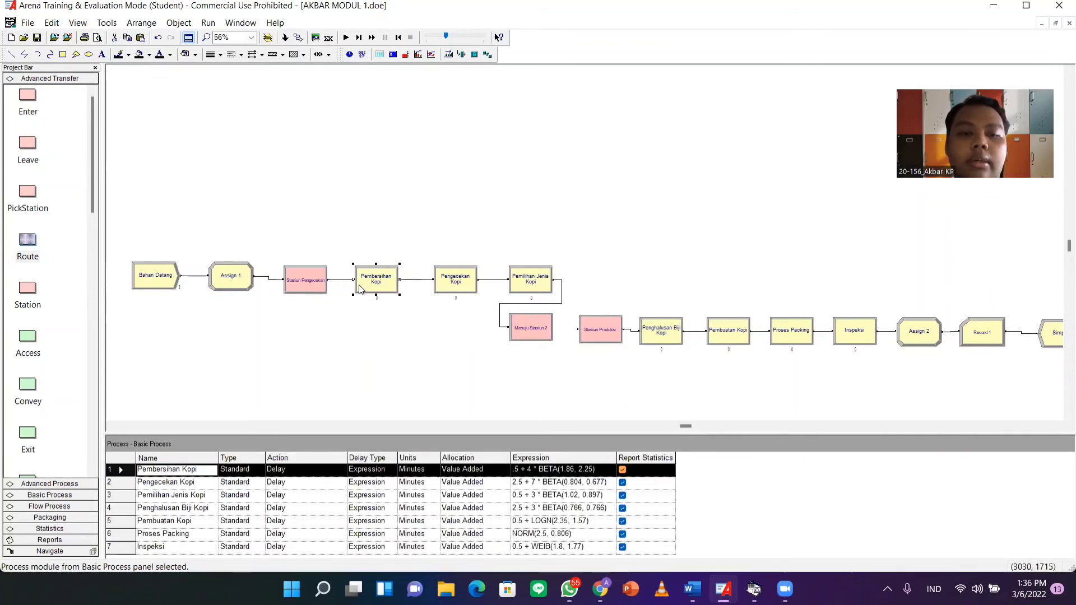
double_click(359, 289)
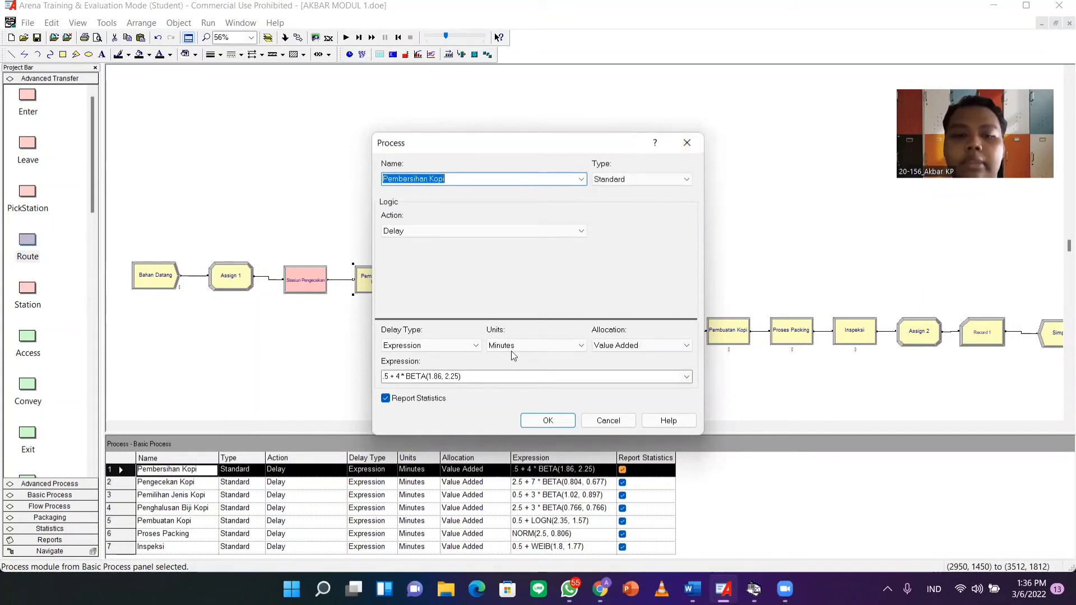
left_click(676, 149)
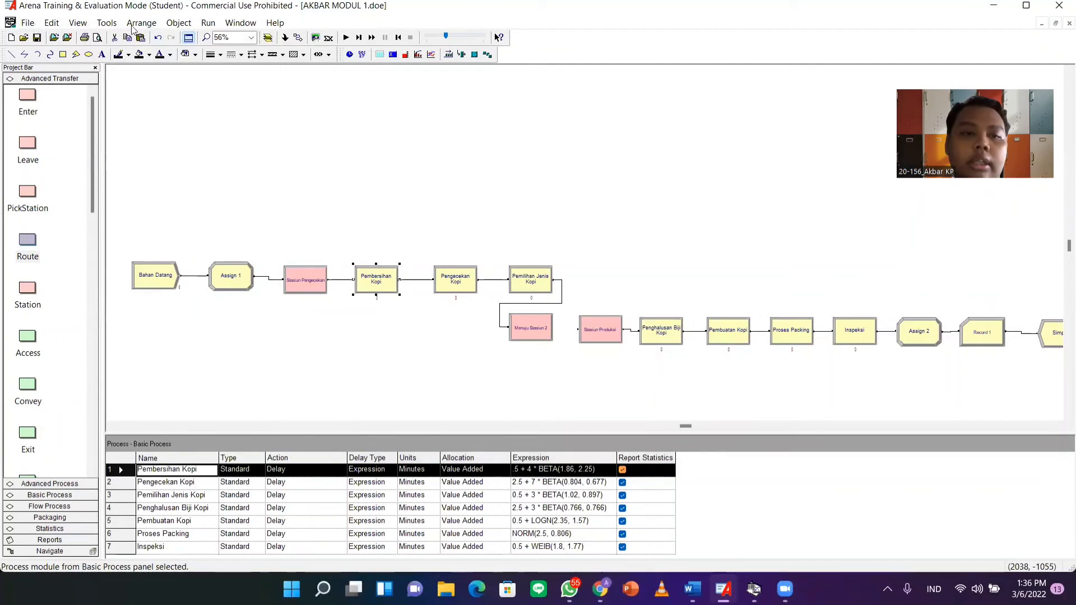
- Switch to the Input Analyzer and create a new blank document beside the Input1 fit
left_click(107, 24)
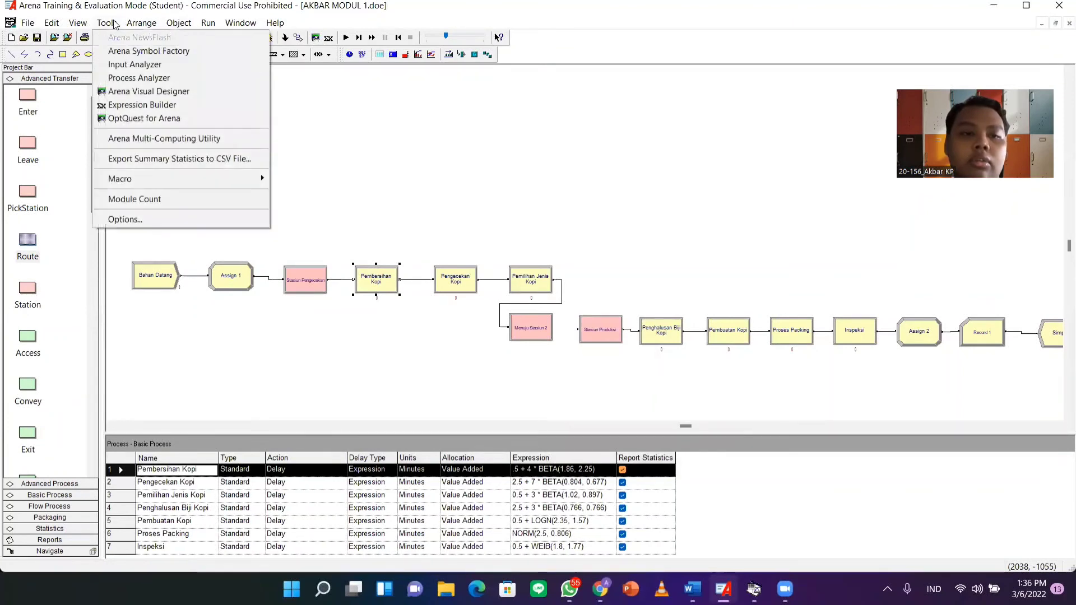
left_click(115, 66)
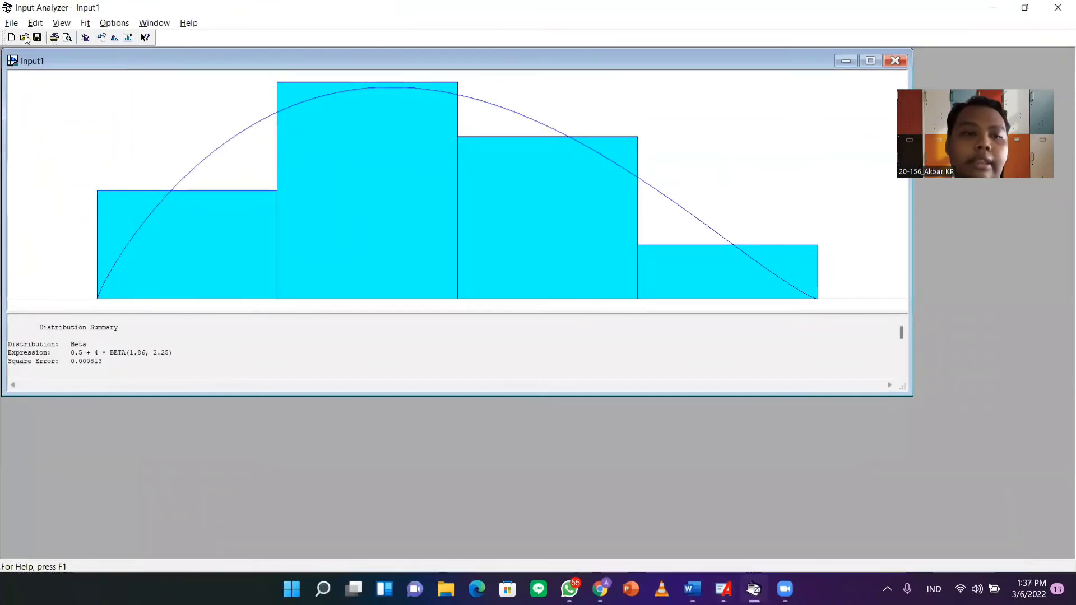
left_click(7, 25)
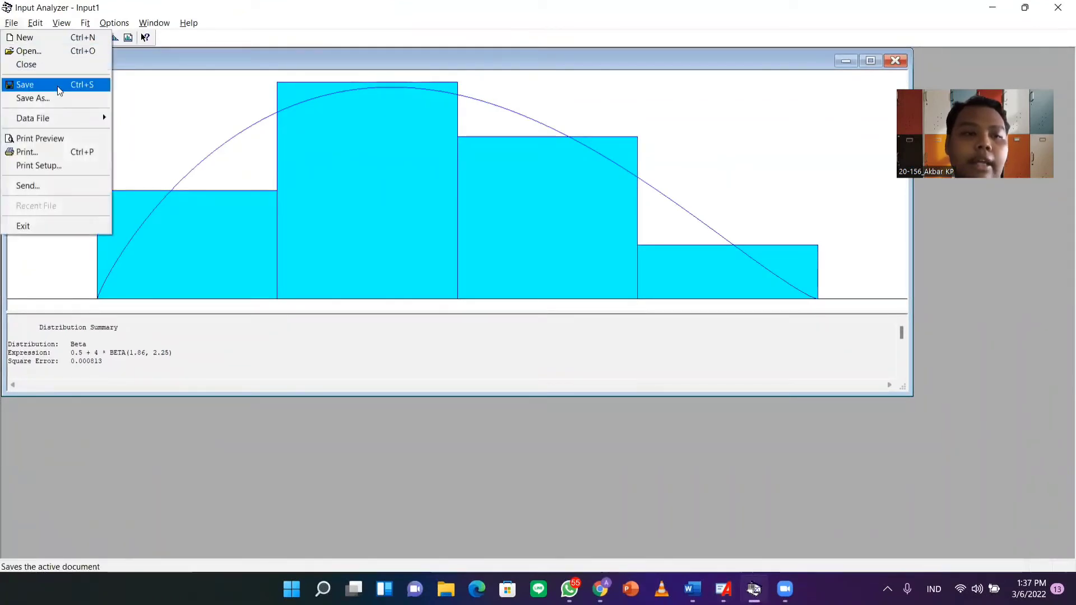
left_click(61, 42)
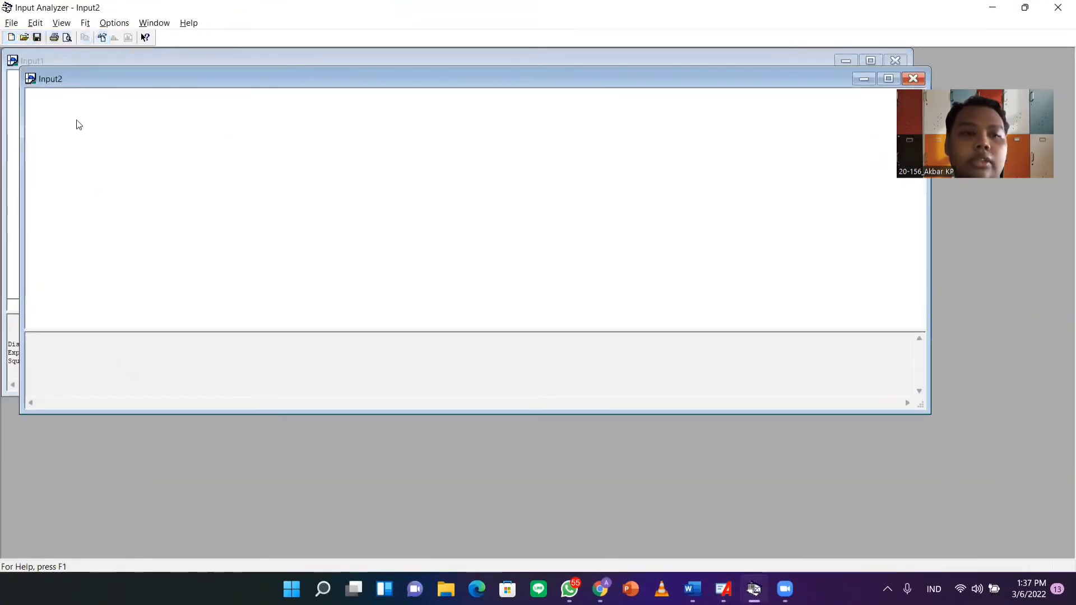
- Look at the existing text data files available for the new document, cancel without loading one, and minimize the document
left_click(11, 23)
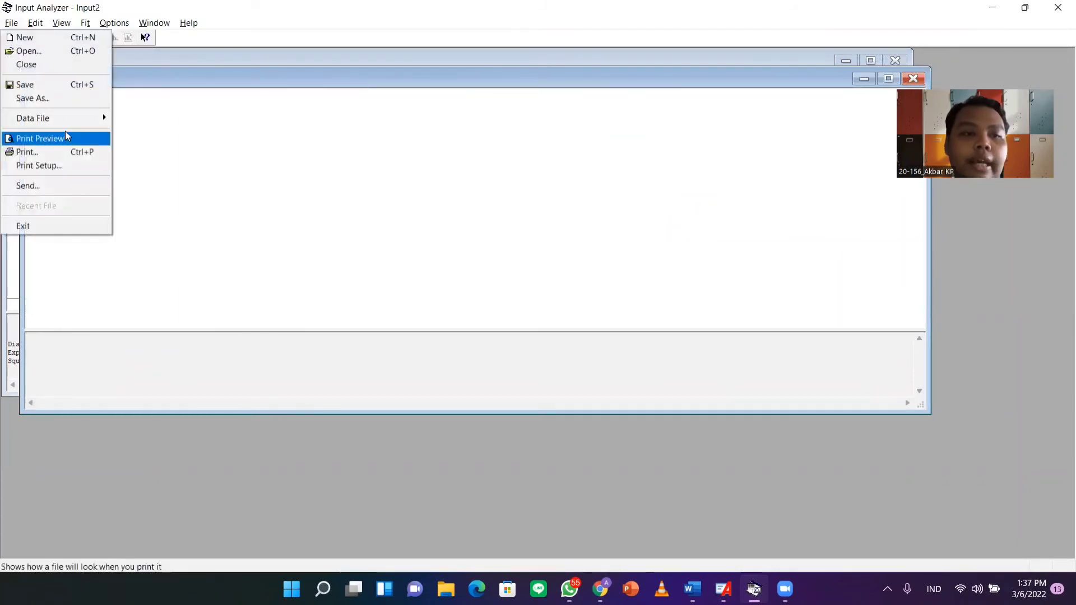
mouse_move(69, 117)
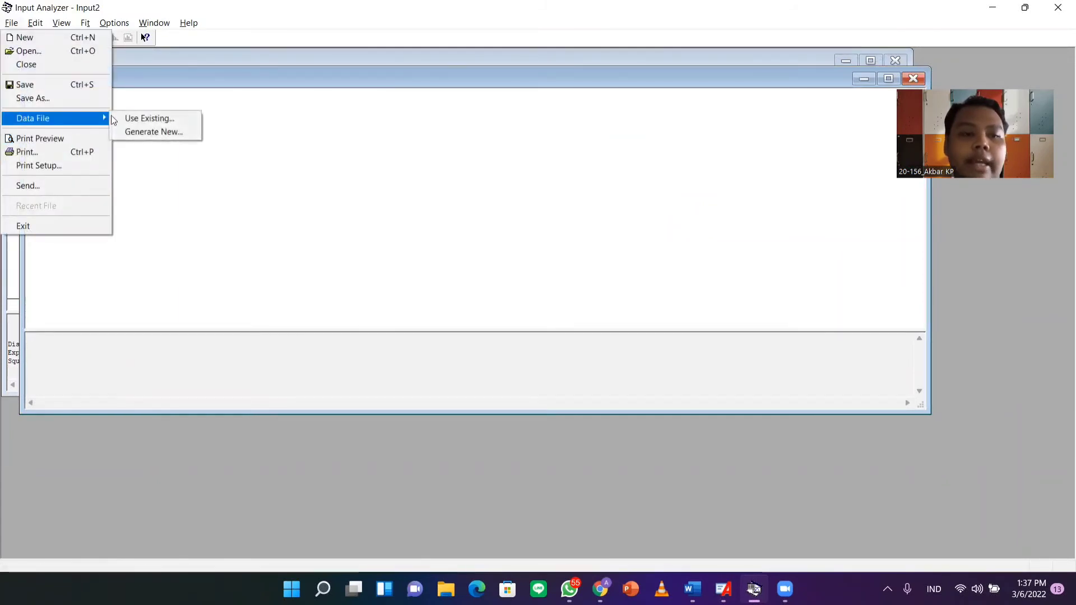
left_click(159, 119)
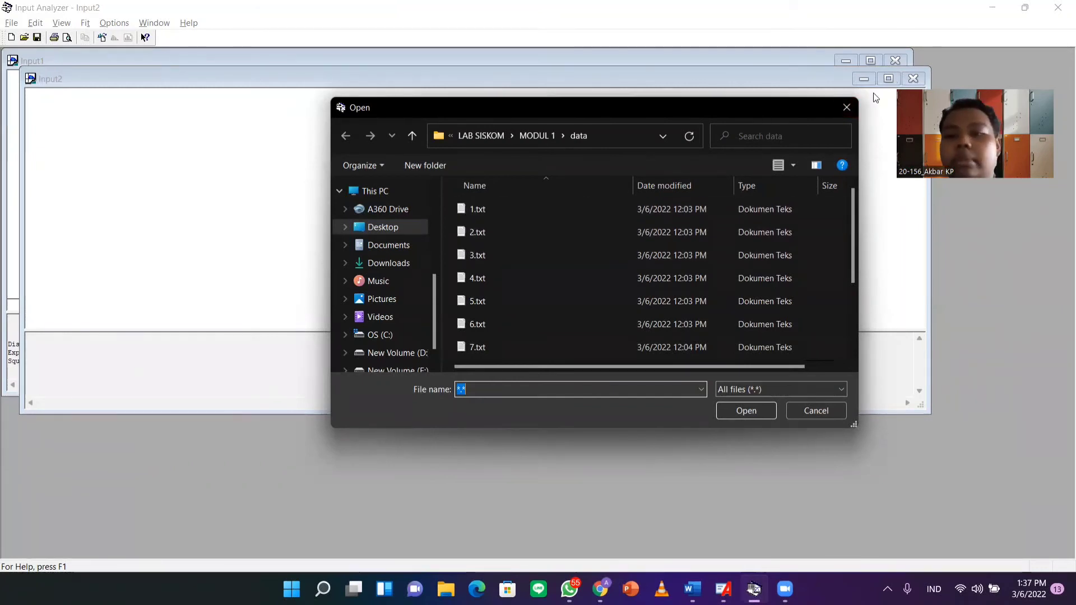
left_click(845, 107)
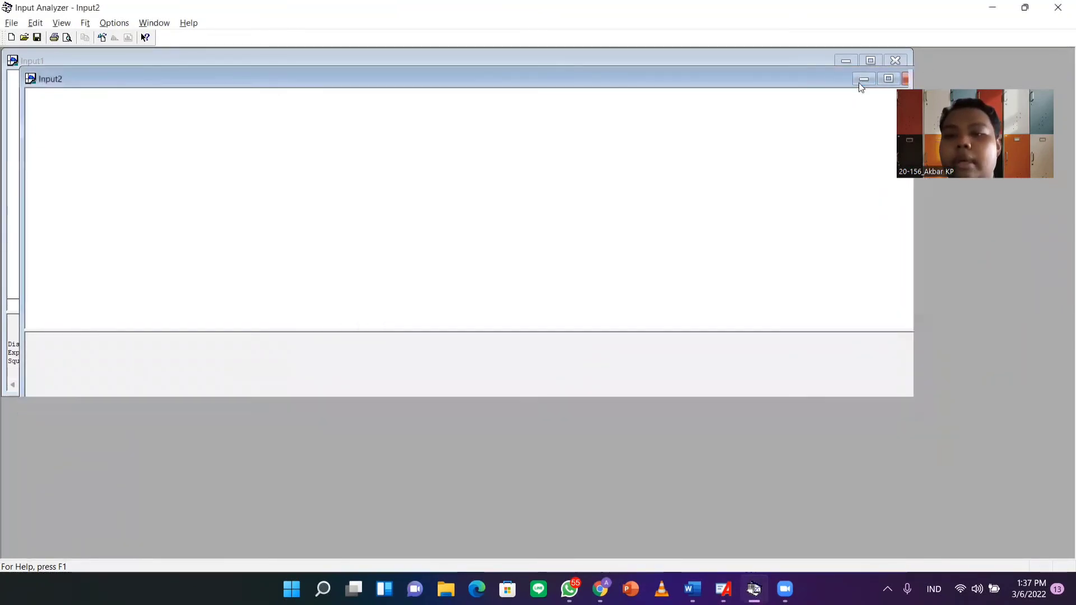
left_click(863, 79)
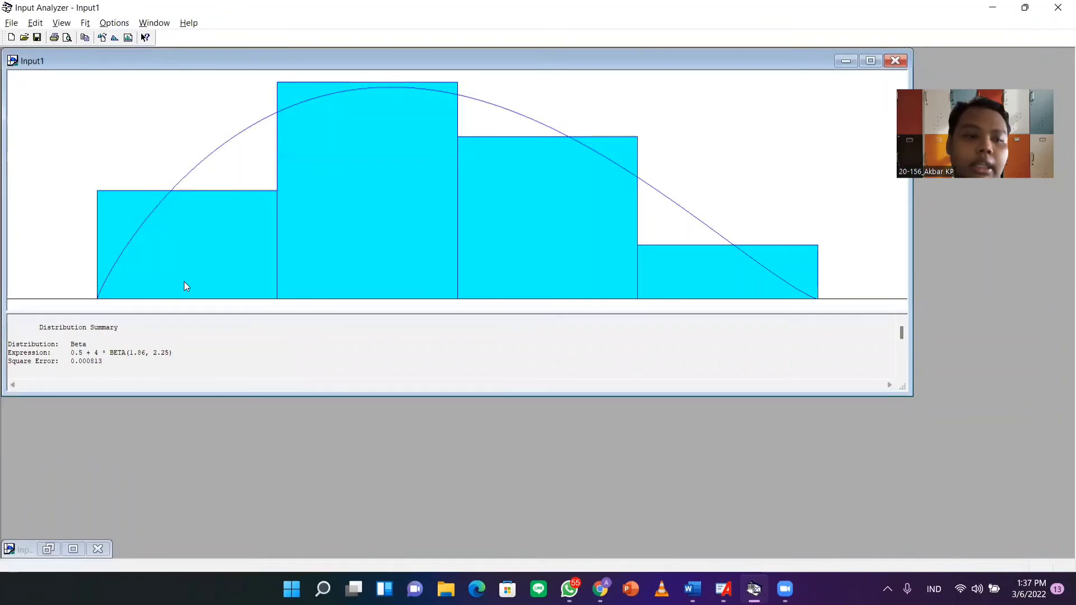
- Fit all distributions to the Input1 data and copy the expression 0.5 + 4 * BETA(1.86, 2.25) from the distribution summary
left_click(86, 22)
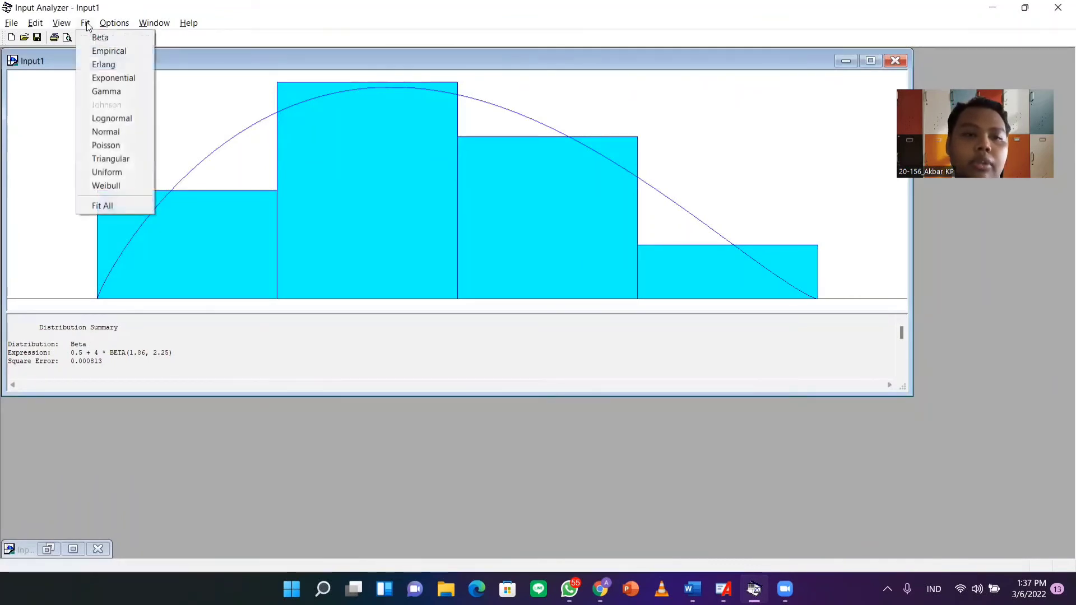
left_click(115, 210)
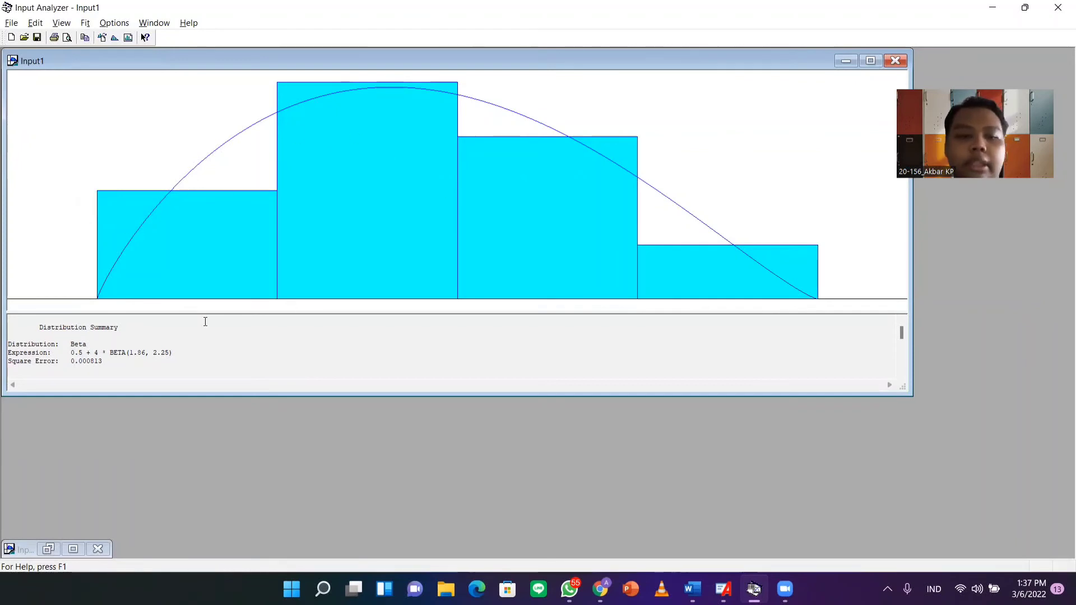
left_click_drag(179, 353, 71, 355)
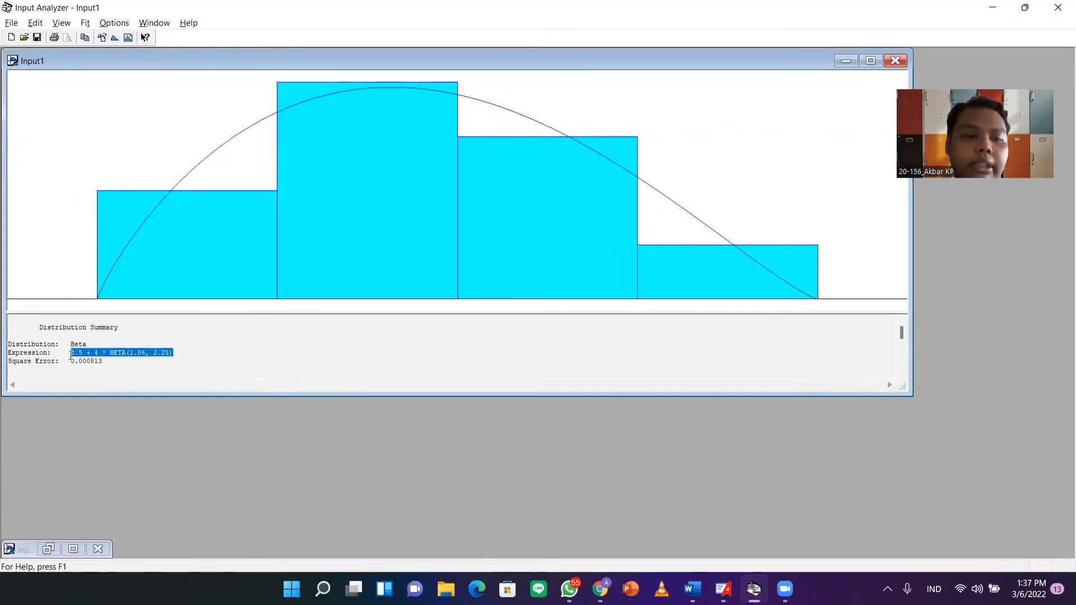
right_click(88, 351)
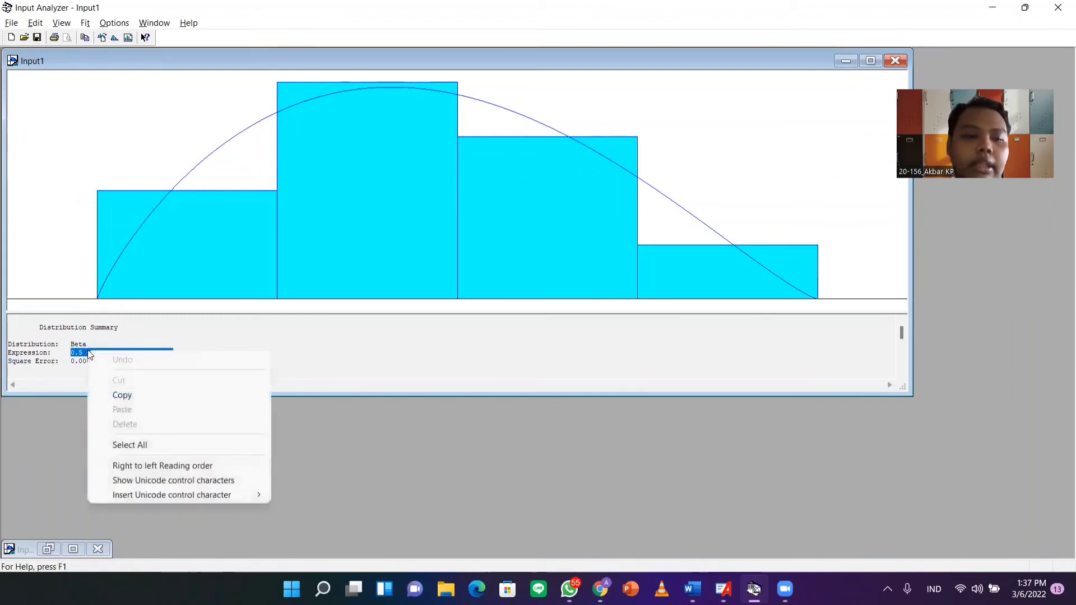
left_click(141, 398)
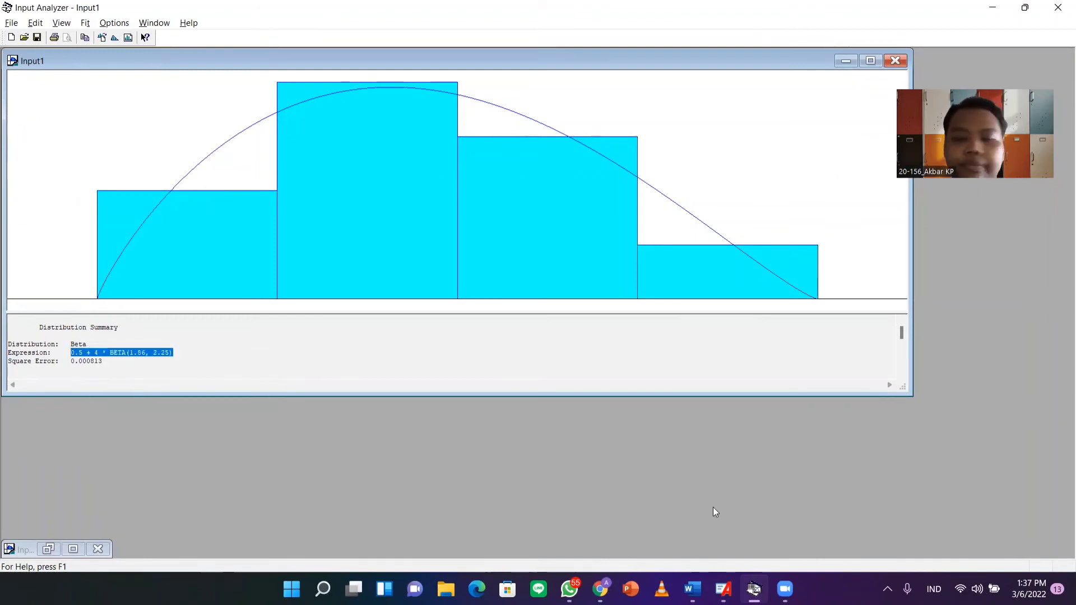
- Return to Arena and show where the Pembersihan Kopi process holds its delay expression, leaving the expression as it is
mouse_move(753, 589)
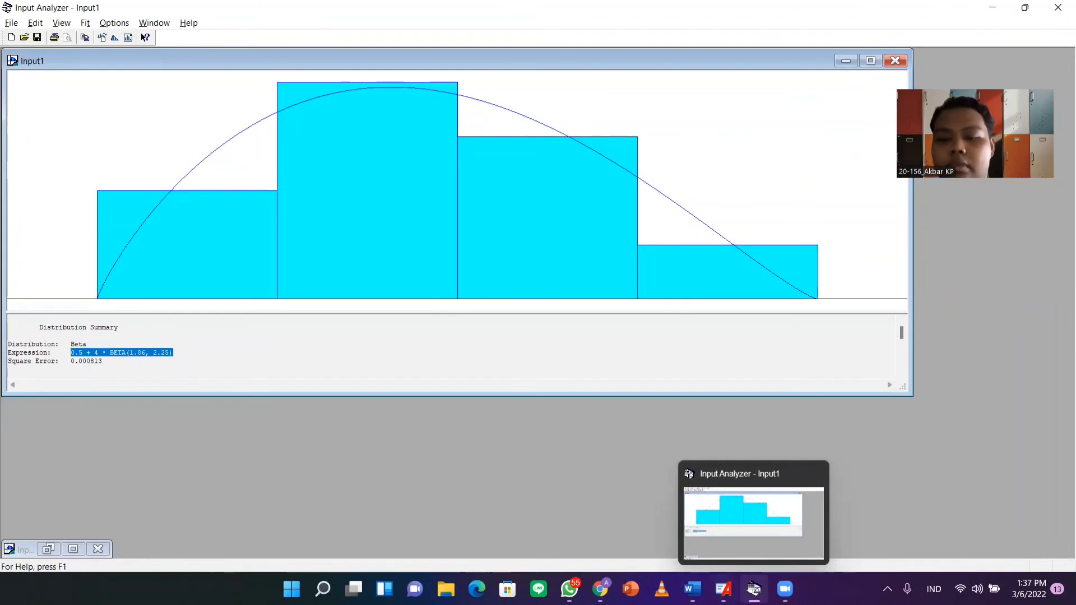
left_click(723, 589)
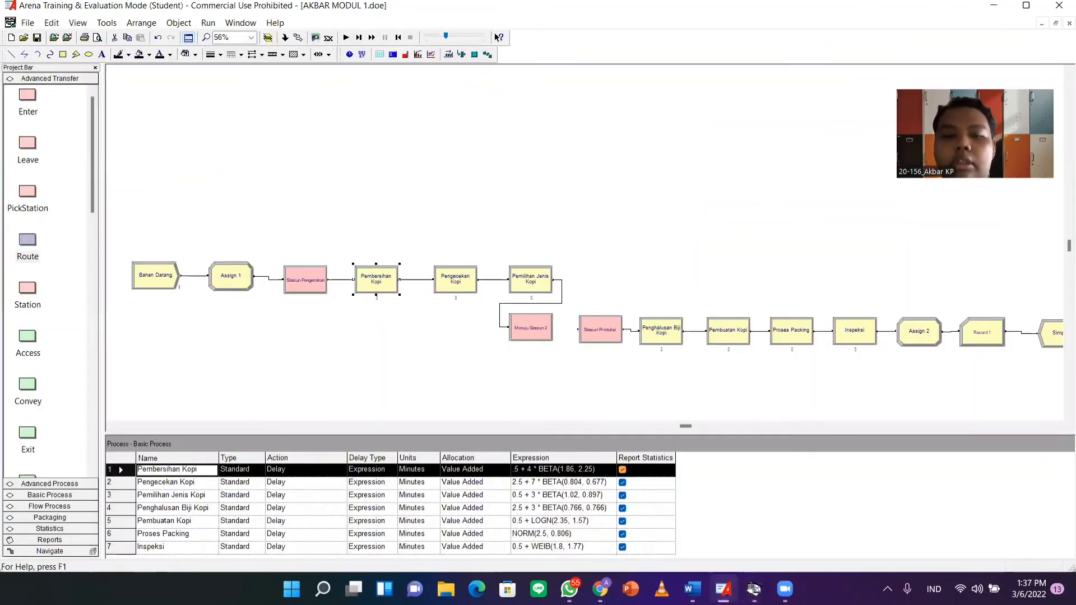
double_click(367, 282)
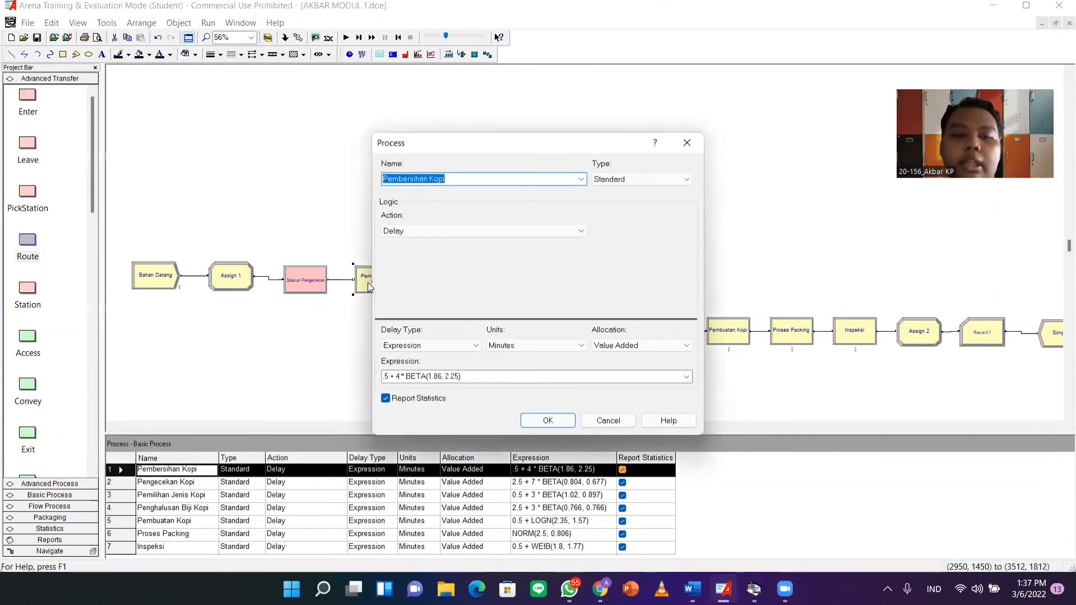
left_click(474, 381)
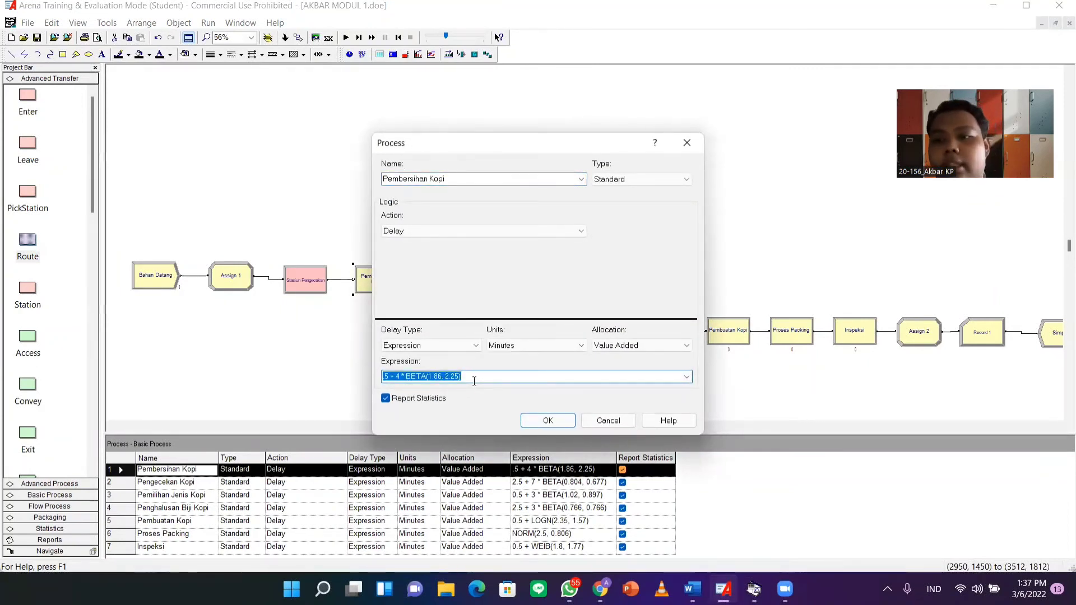
left_click(685, 153)
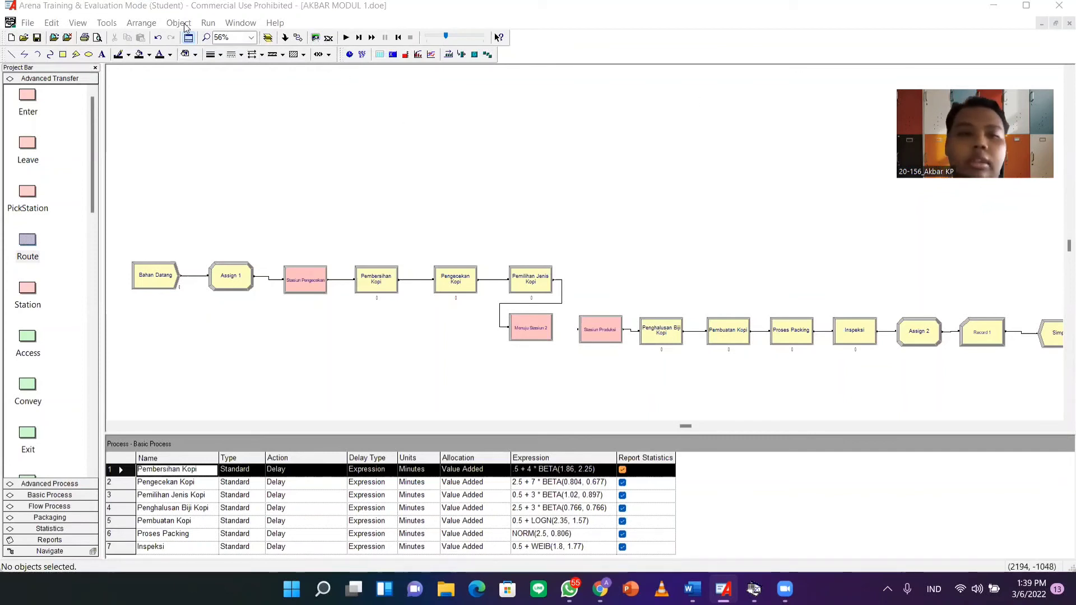
- Review the run setup's project parameters, visual designer, reports and replication parameters, and close the setup
left_click(207, 24)
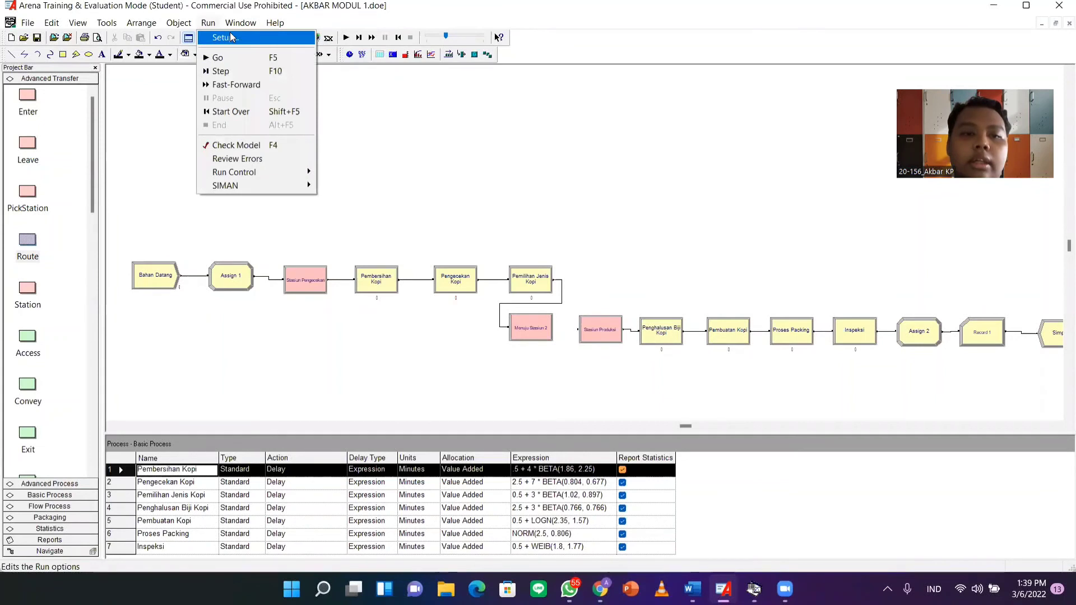
left_click(221, 36)
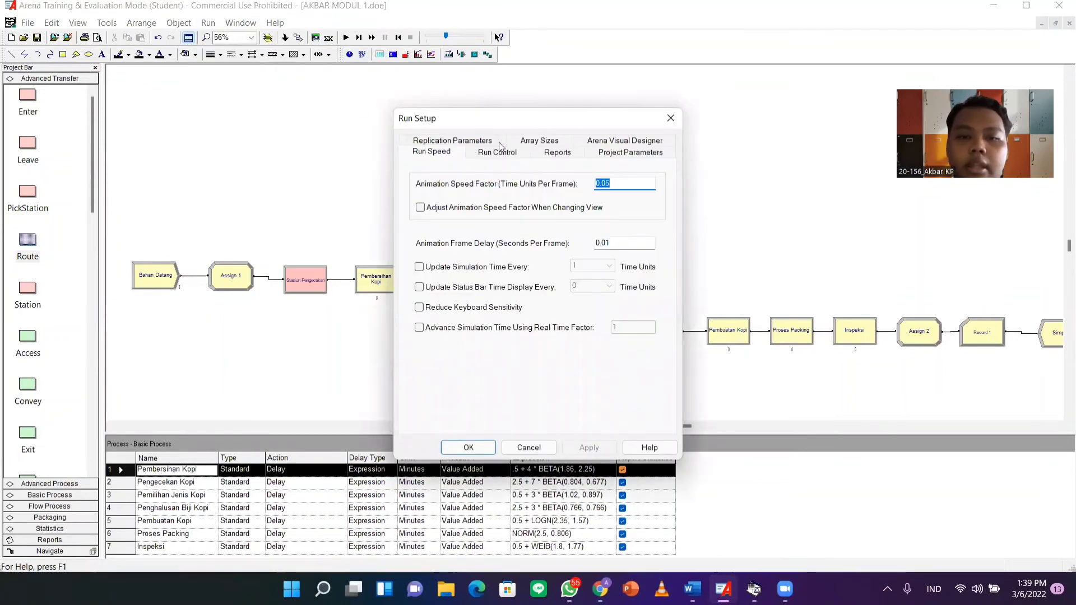
left_click(639, 155)
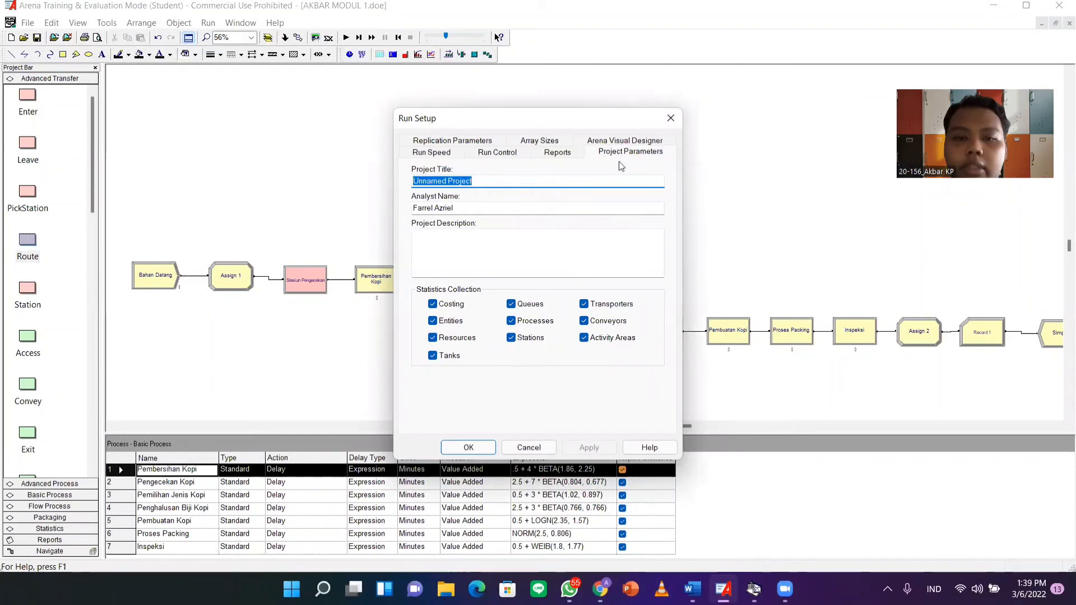
left_click(618, 140)
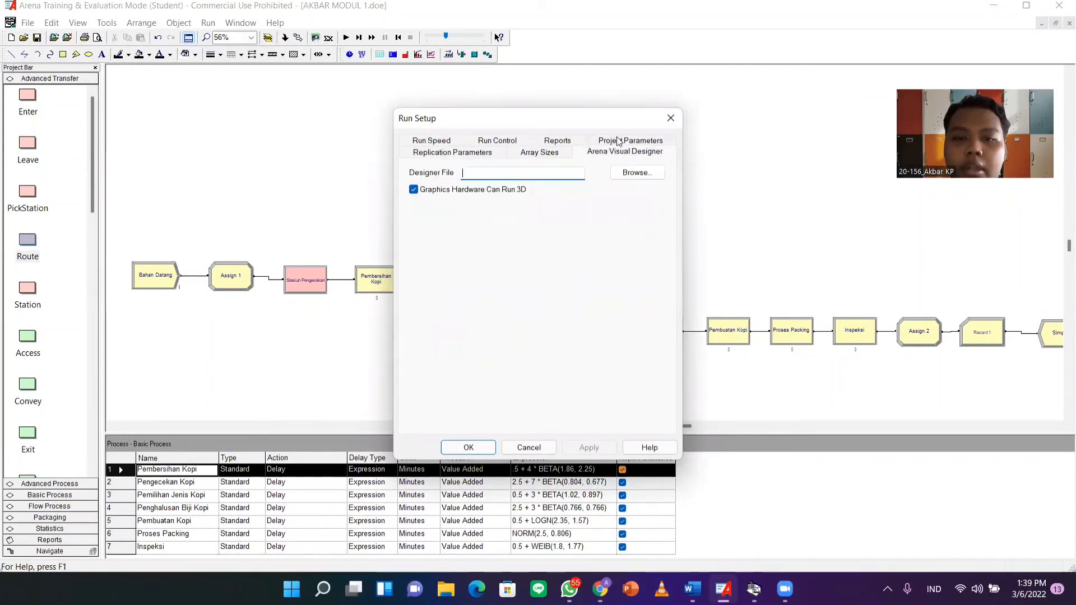
left_click(553, 143)
left_click(488, 144)
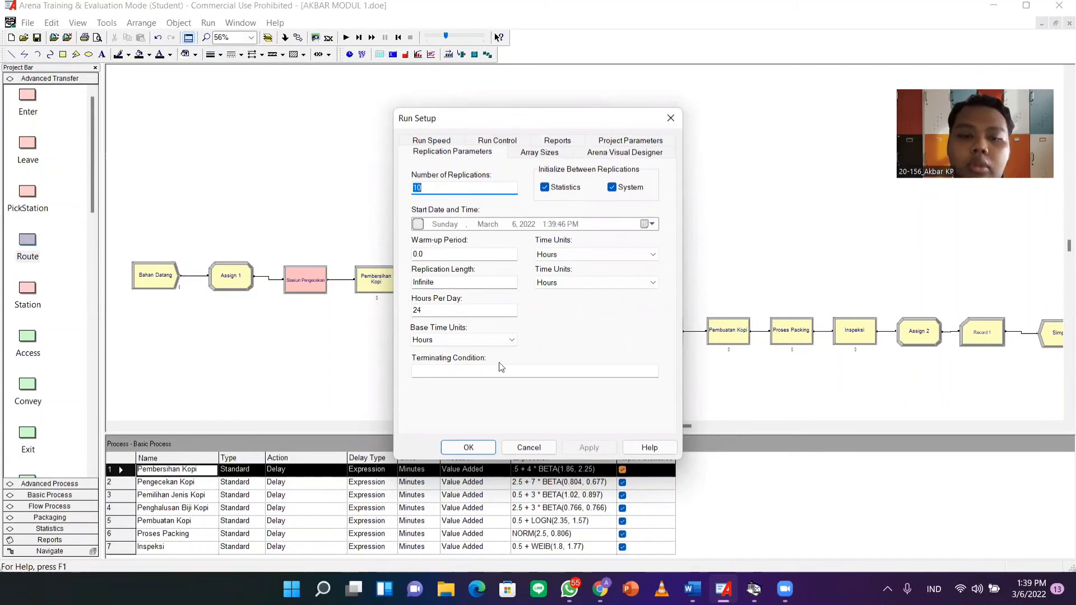
left_click(469, 449)
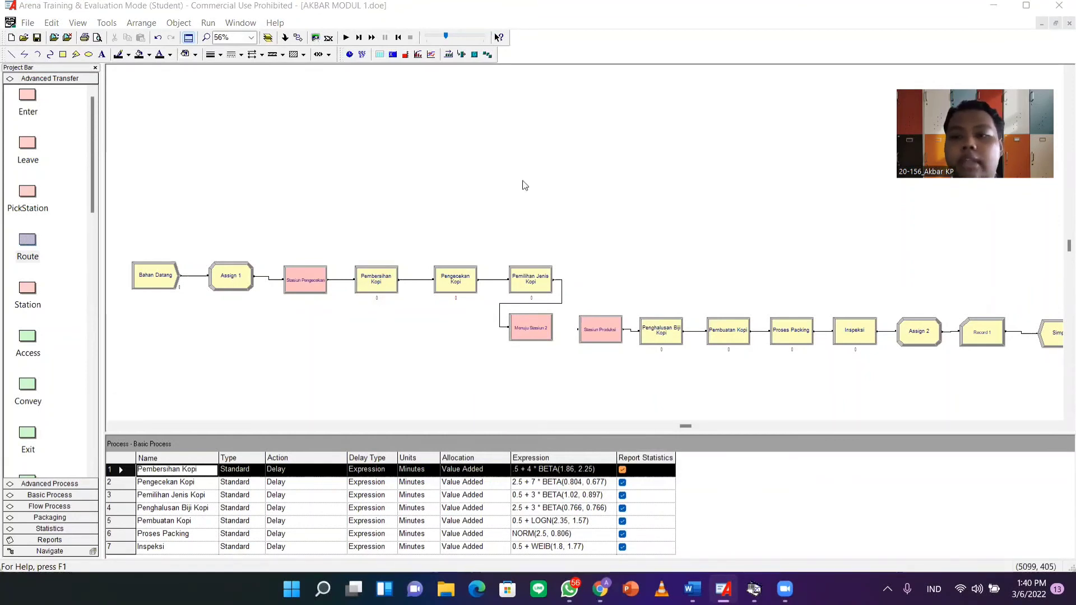
- Reopen the run setup and review the replication parameters and the statistics collection options in the project parameters
left_click(208, 23)
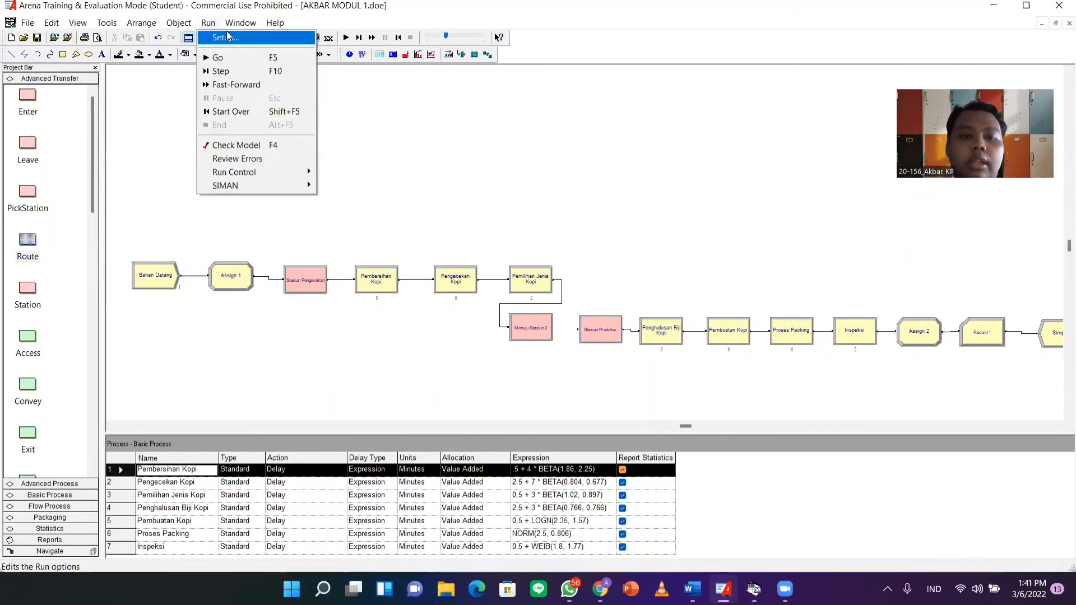
left_click(225, 37)
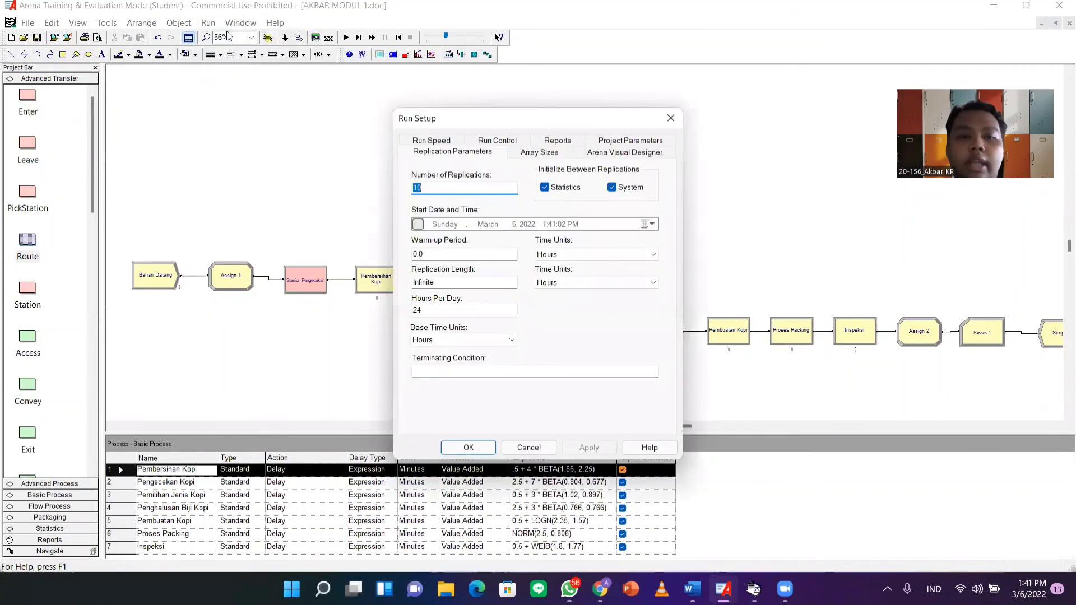
left_click(463, 155)
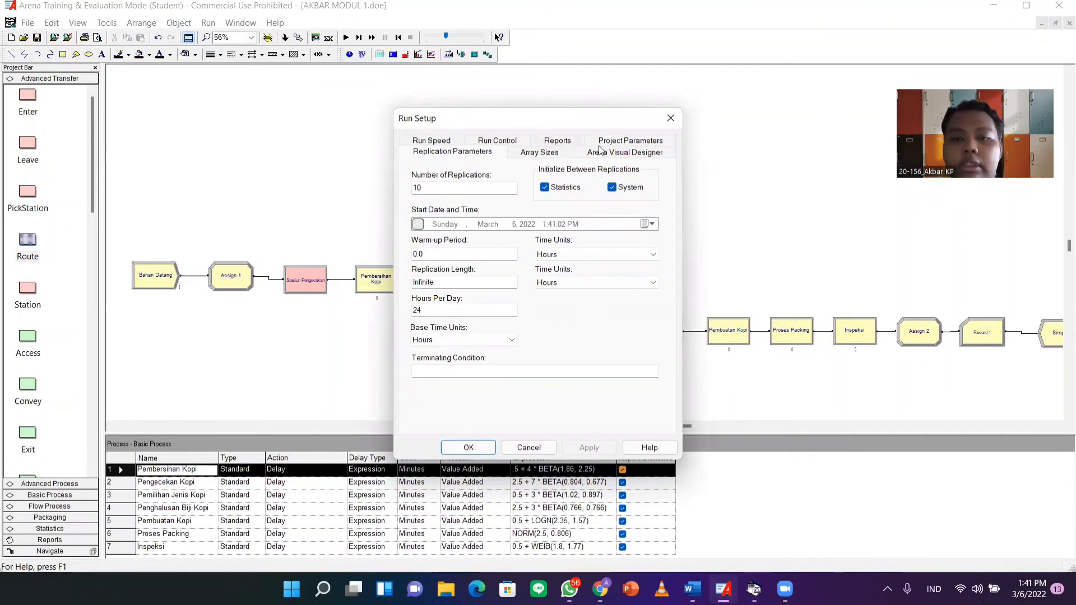
left_click(644, 143)
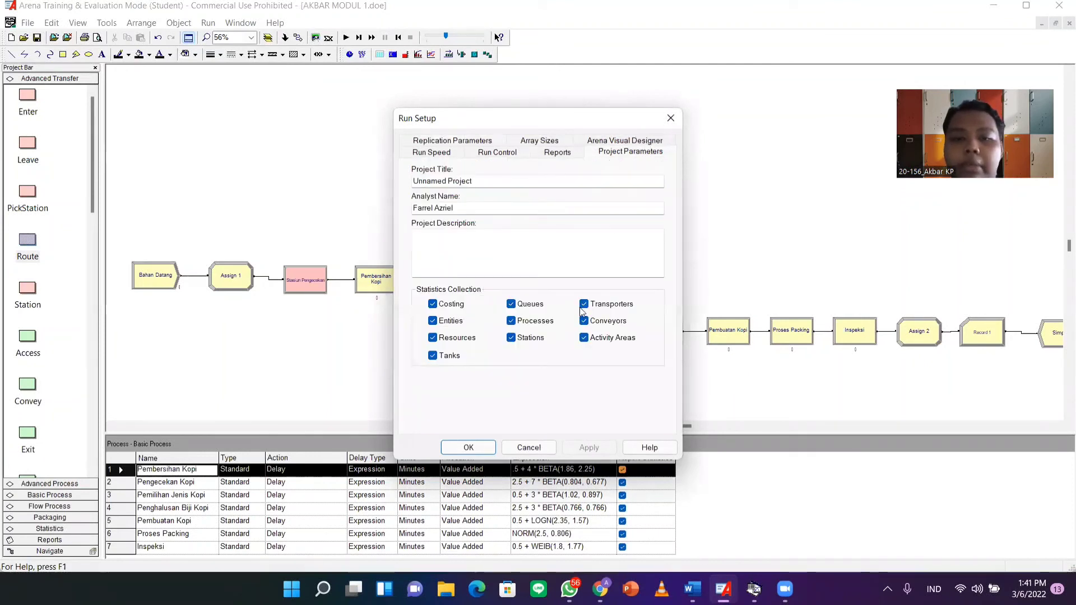
- Show the run setup's report options, covering the default SIMAN Summary Report and the program that displays it, and accept the setup
left_click(568, 157)
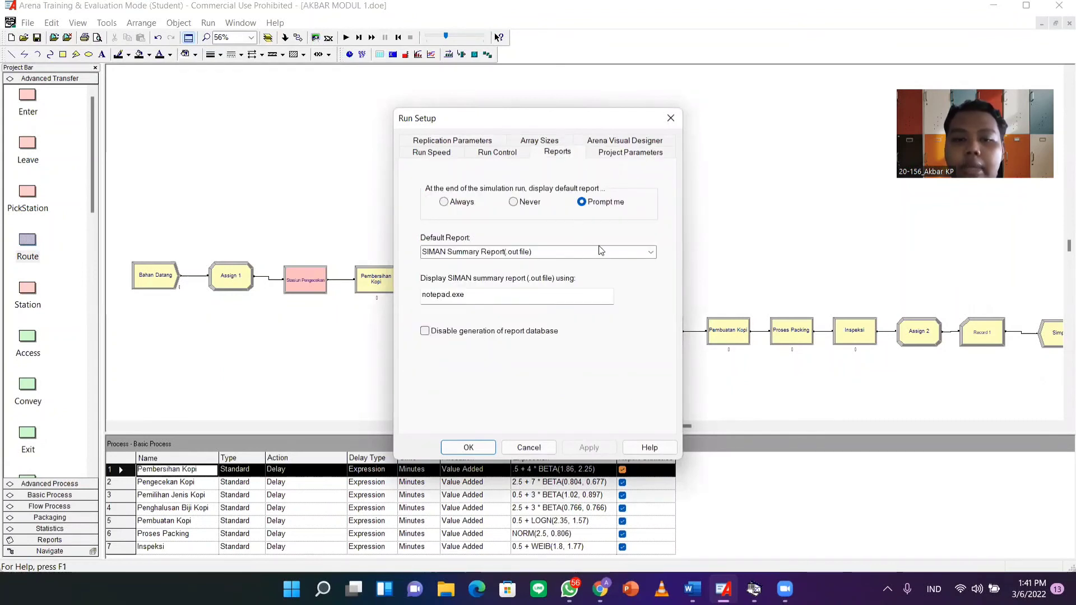
left_click(613, 252)
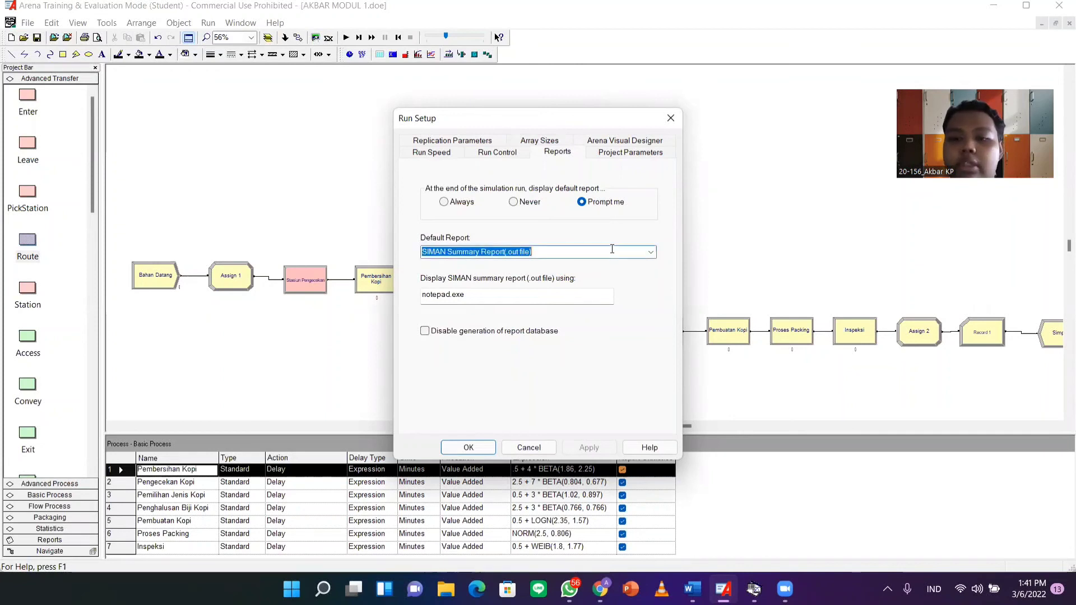
left_click(648, 253)
left_click(653, 255)
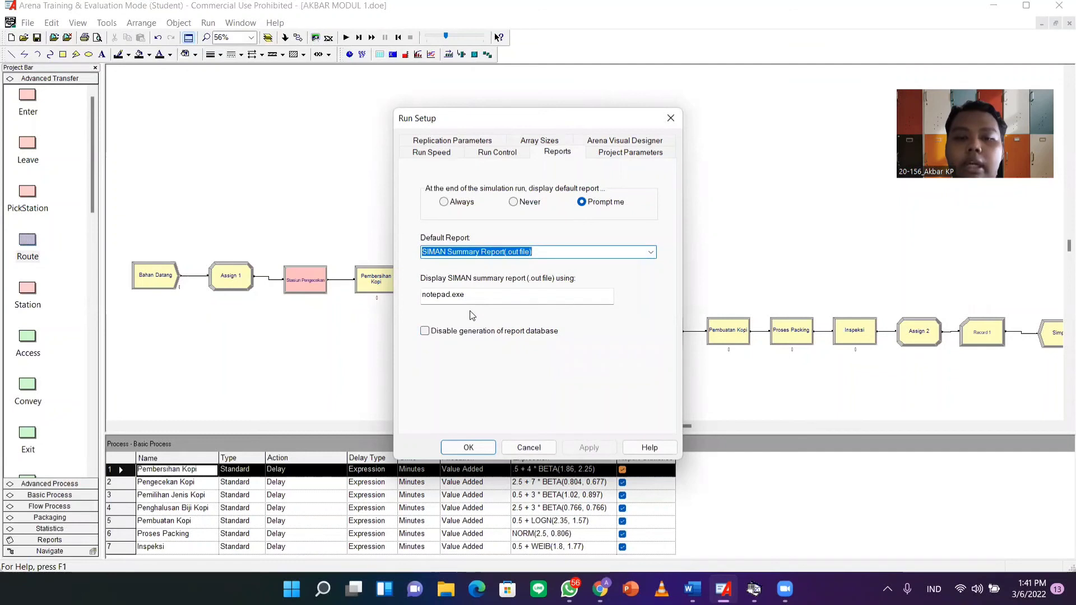
left_click(446, 297)
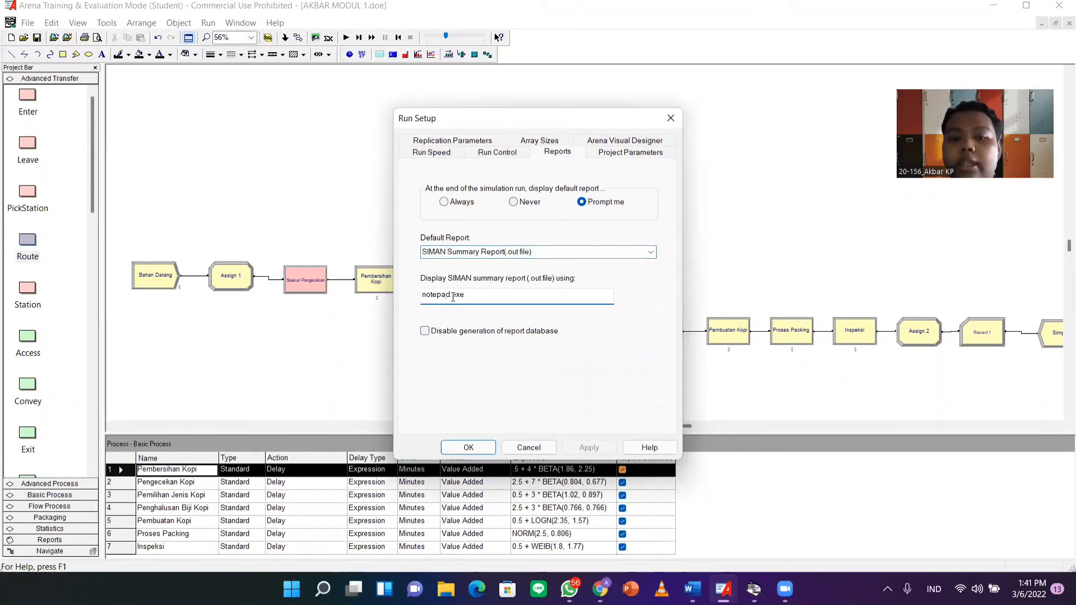
left_click(468, 448)
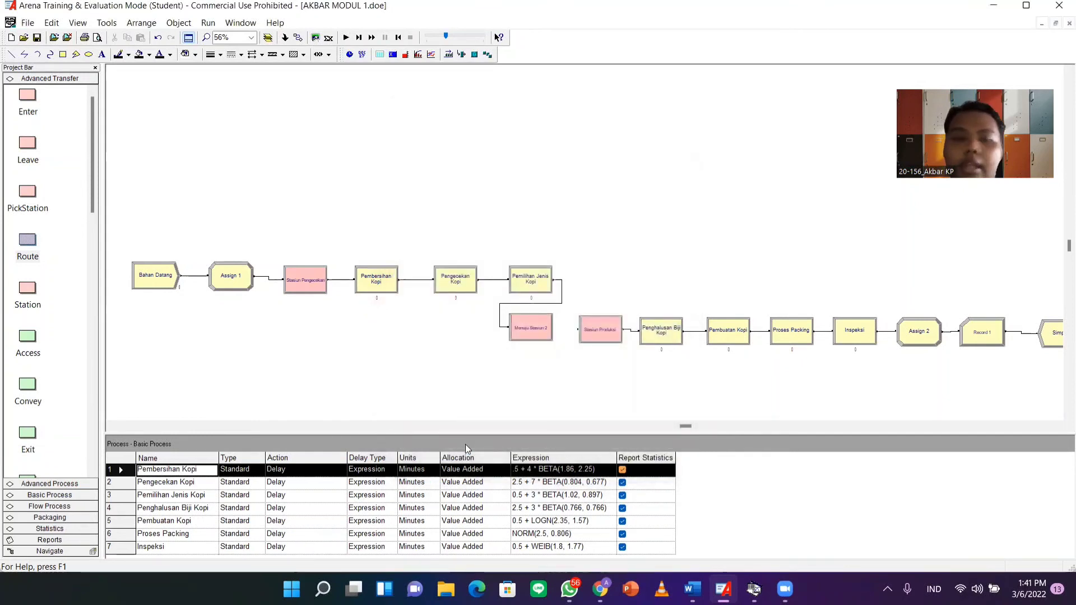
- Run the simulation to completion, open its results report and maximize the report window
left_click(208, 23)
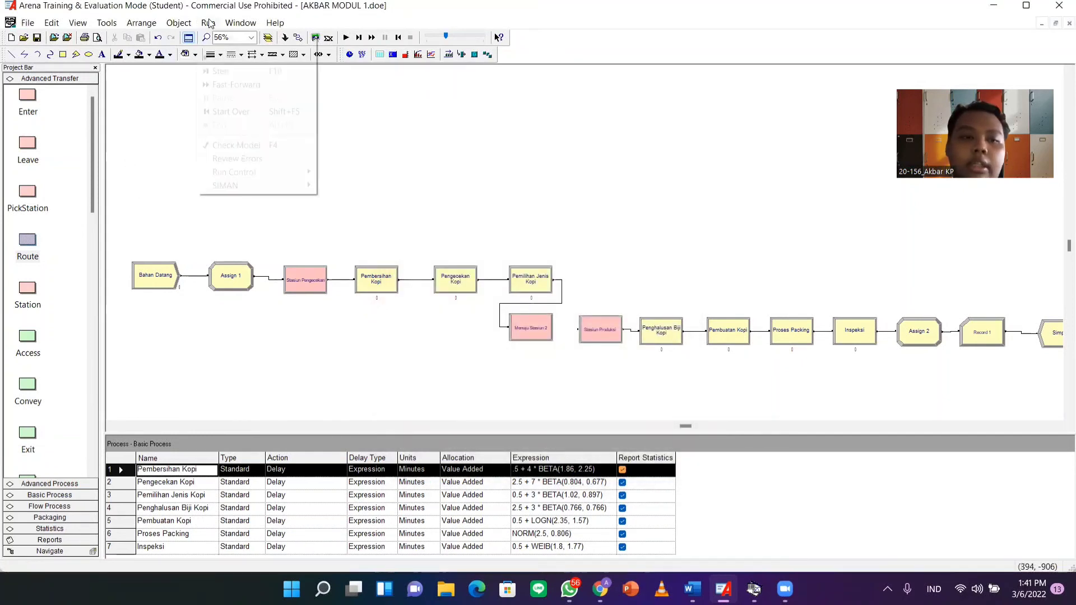
left_click(244, 59)
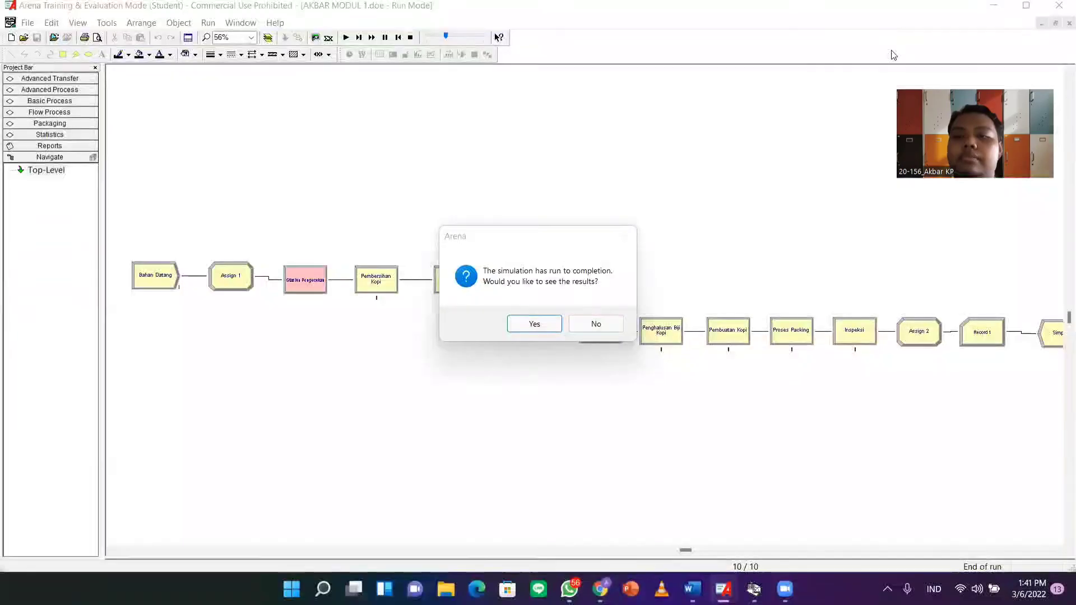
left_click(535, 325)
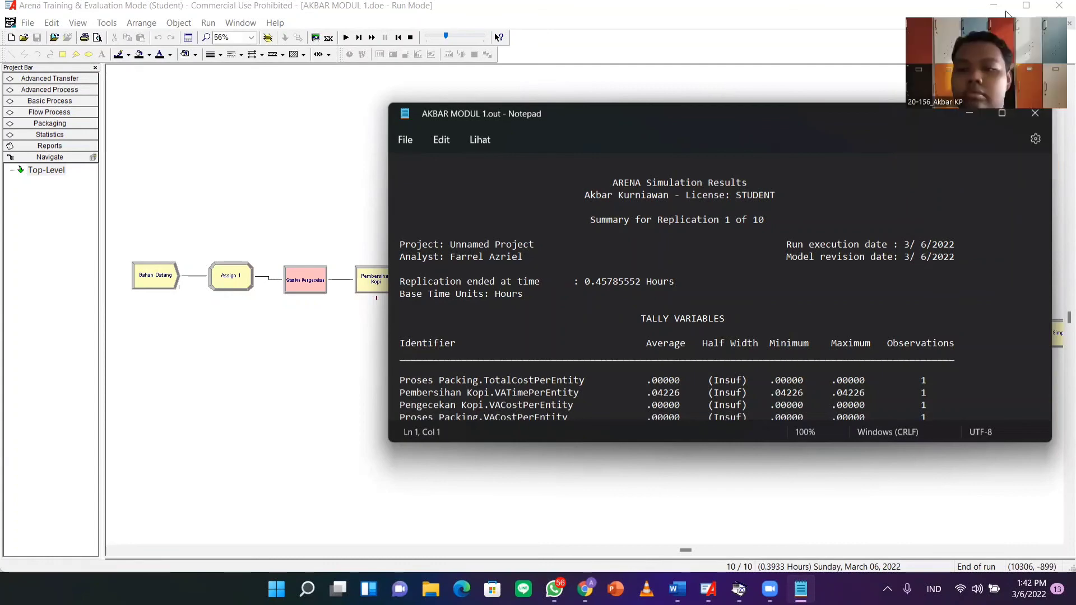
left_click(1001, 114)
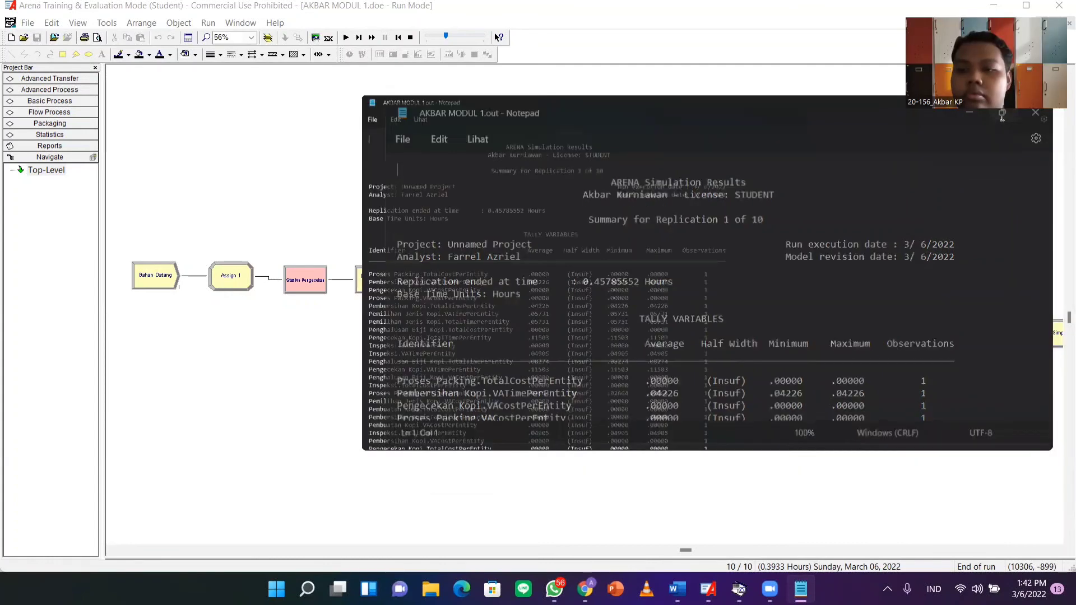
- Examine the report's tally variables, discrete-change variables, counters and outputs for replications 1 and 2 at 90% zoom
scroll(516, 301, "down", 4)
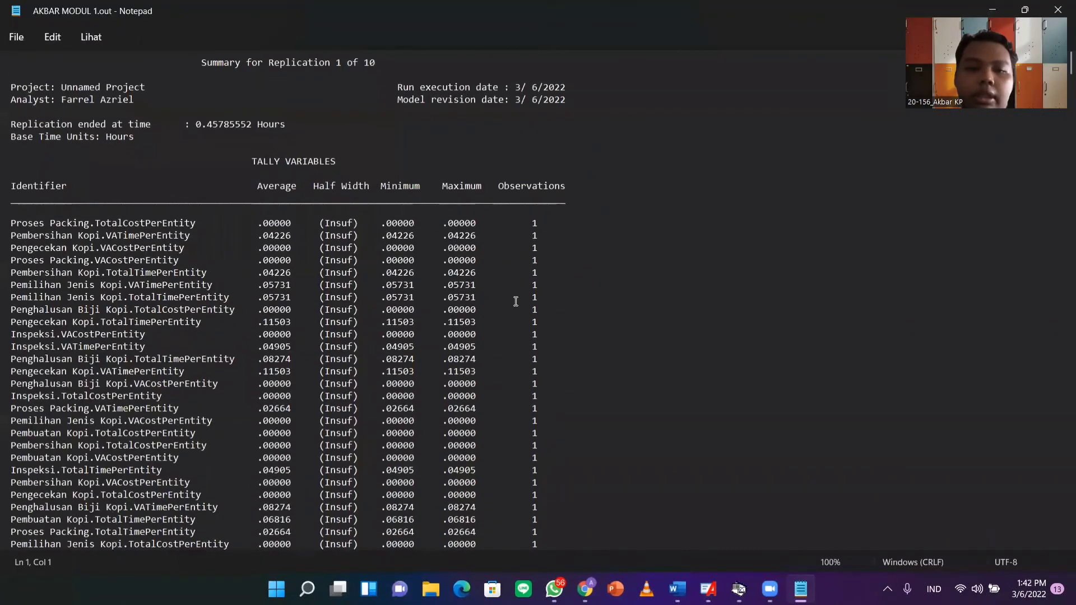
scroll(516, 301, "up", 3)
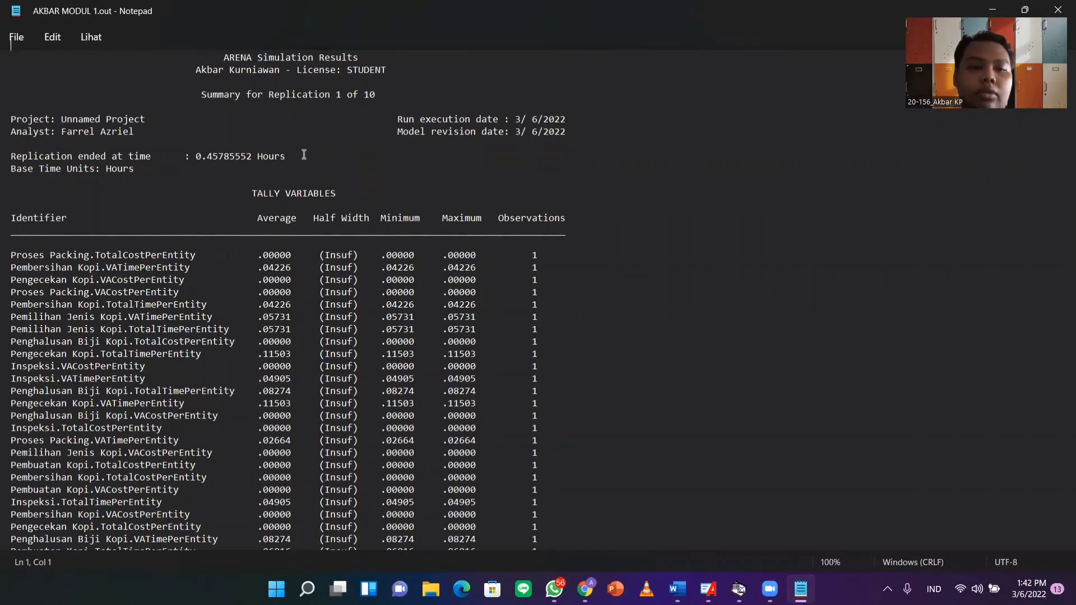
key("ctrl+minus")
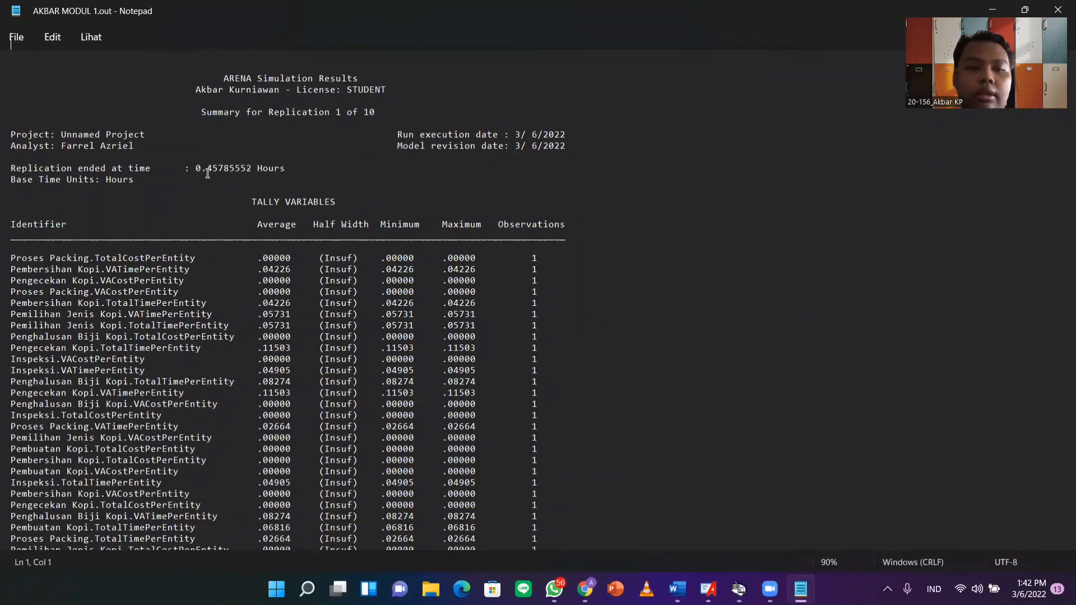
scroll(387, 272, "down", 3)
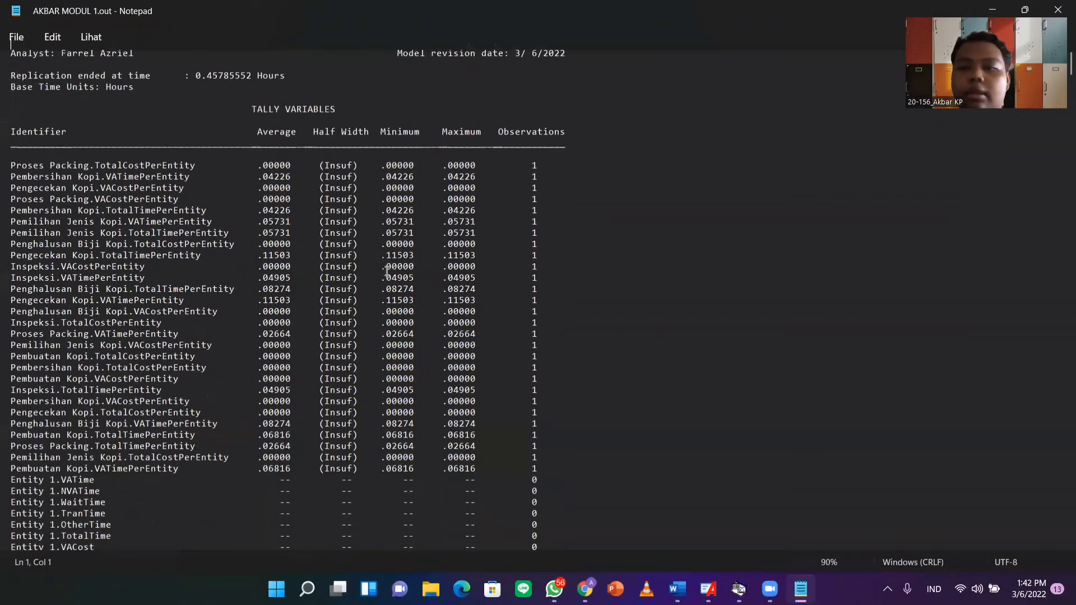
scroll(387, 271, "down", 4)
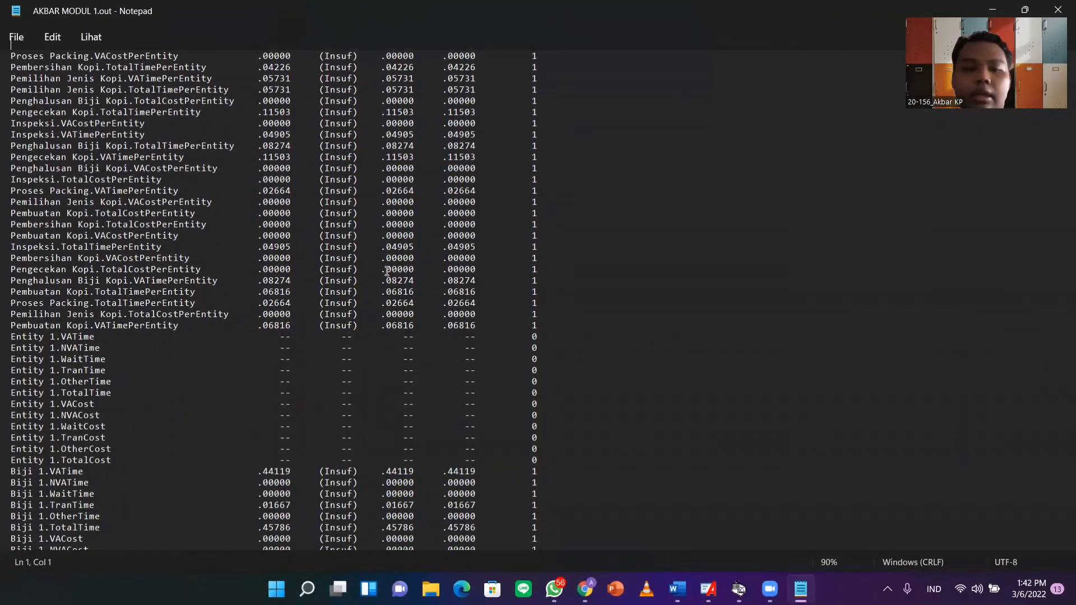
scroll(494, 311, "down", 7)
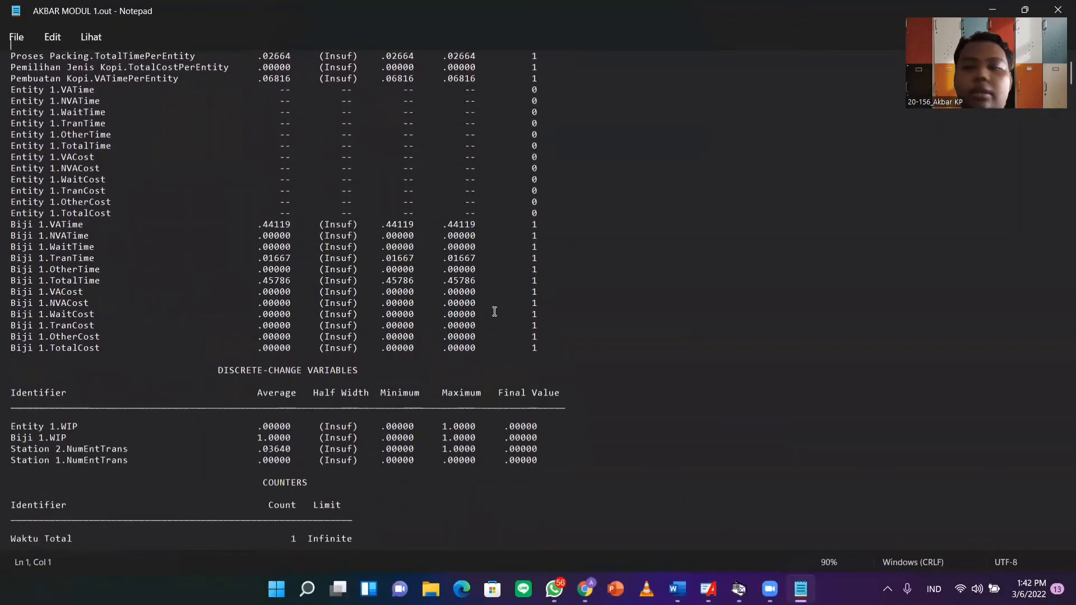
scroll(494, 311, "down", 9)
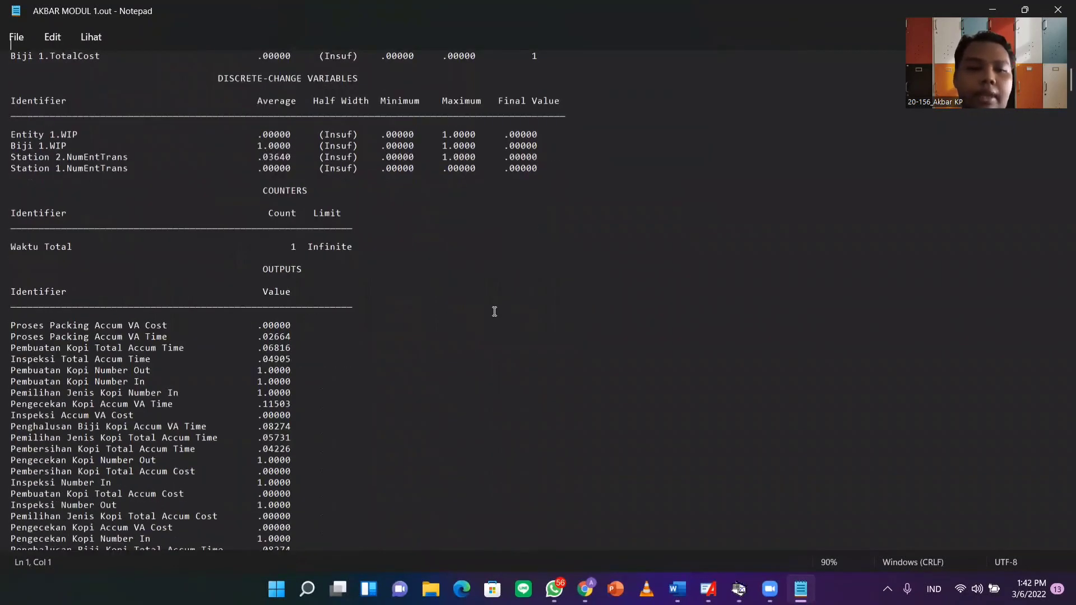
scroll(494, 311, "down", 20)
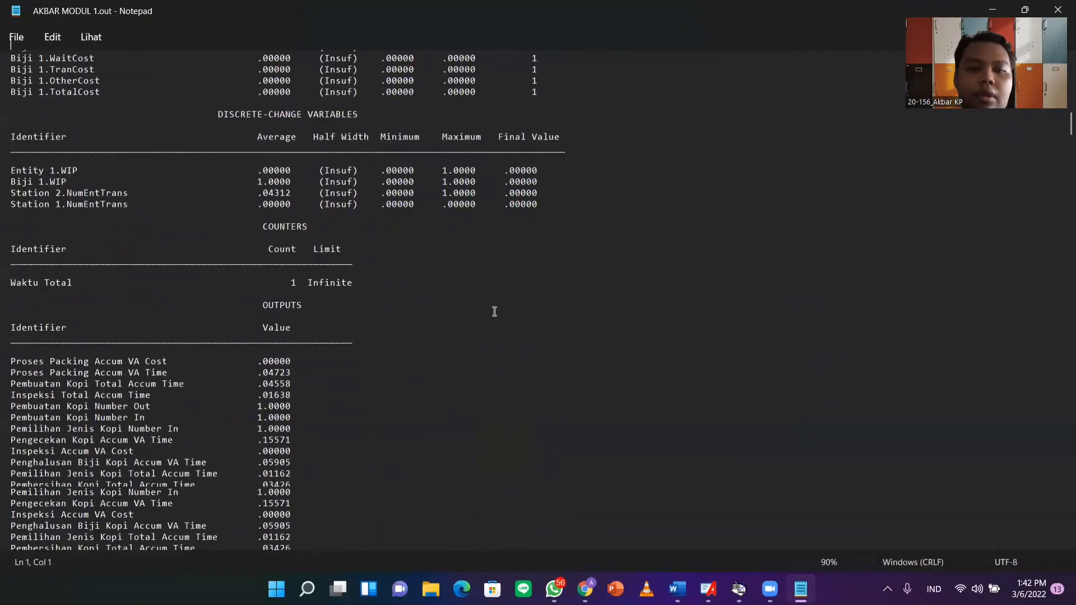
scroll(494, 311, "down", 20)
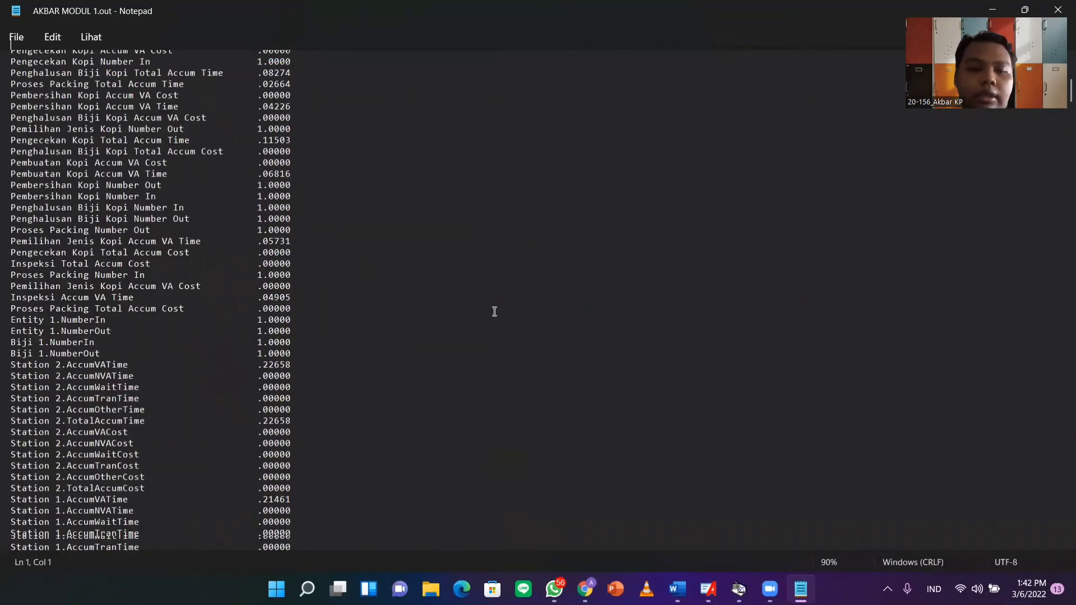
scroll(494, 312, "down", 15)
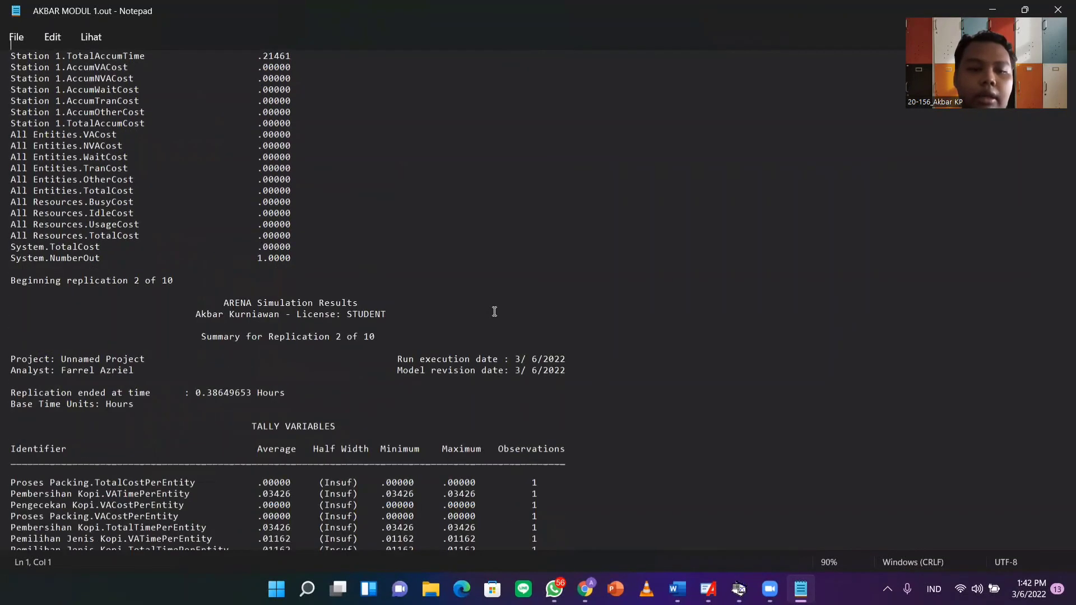
scroll(495, 312, "down", 12)
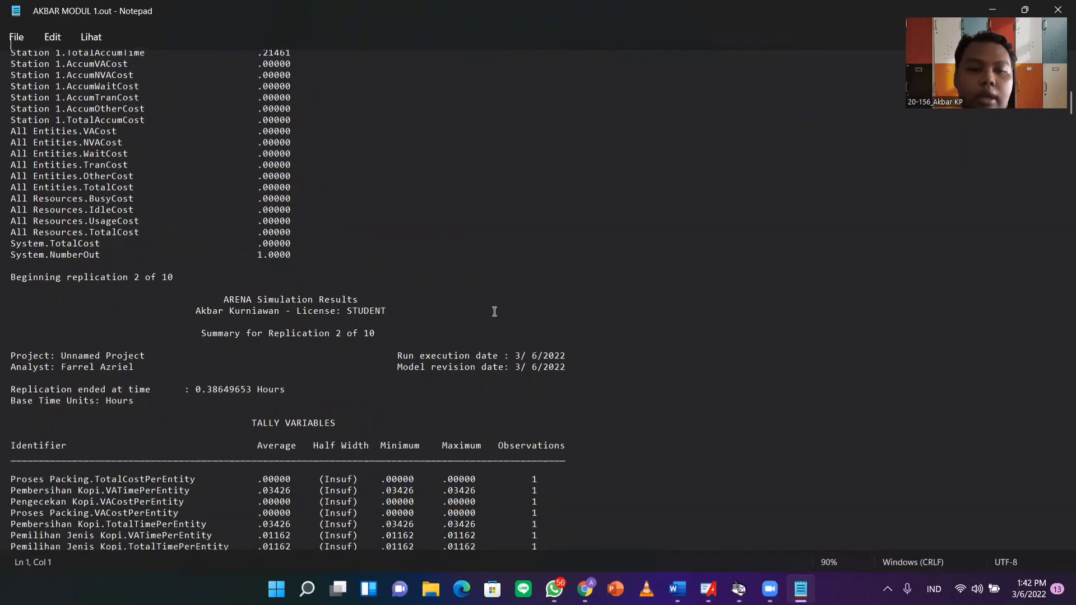
scroll(495, 312, "down", 20)
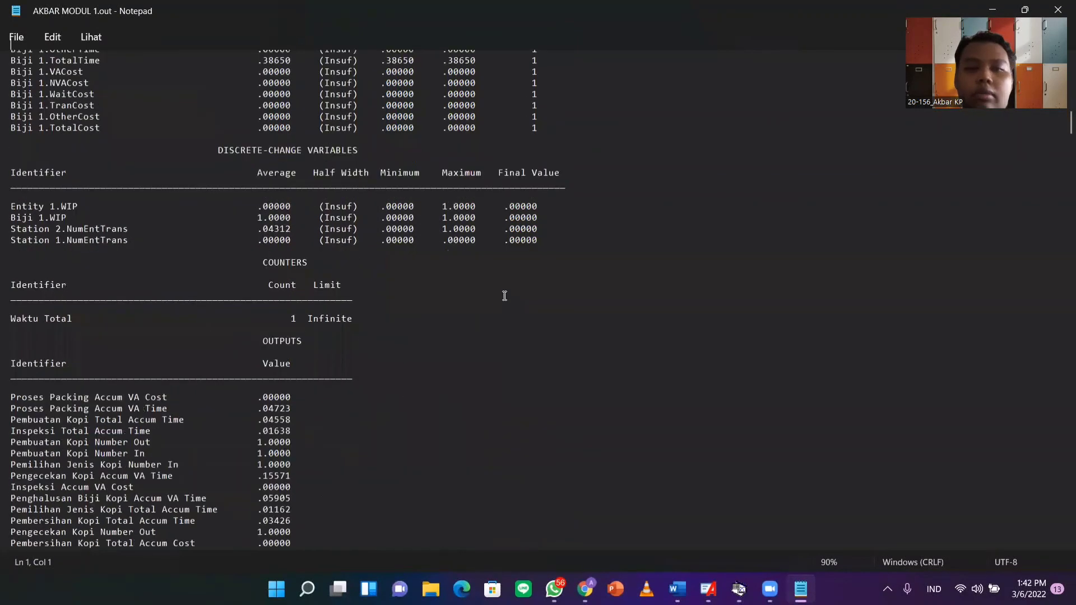